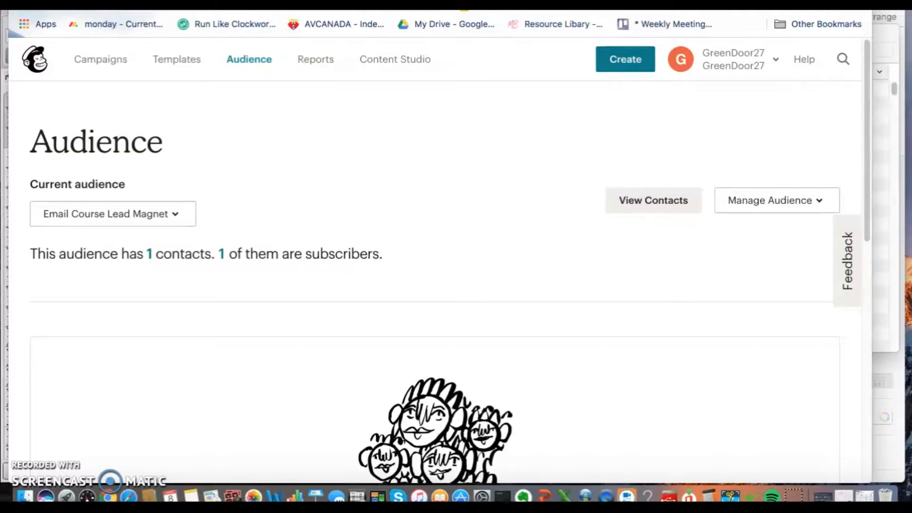
Step: Open the Groups page for the contacts of the Email Course Lead Magnet audience
{"action": "left_click", "coordinate": [648, 201]}
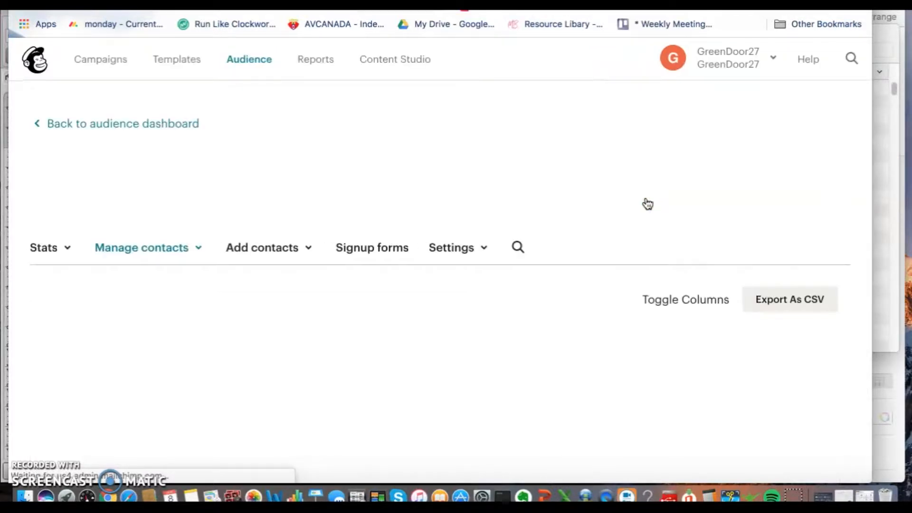
{"action": "left_click", "coordinate": [200, 250]}
{"action": "scroll", "coordinate": [230, 300], "scroll_direction": "down", "scroll_amount": 4}
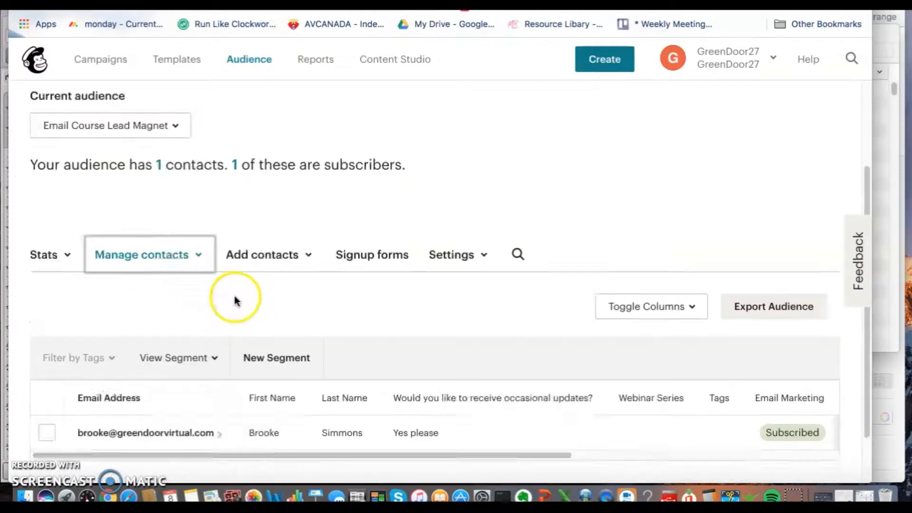
{"action": "left_click", "coordinate": [201, 214]}
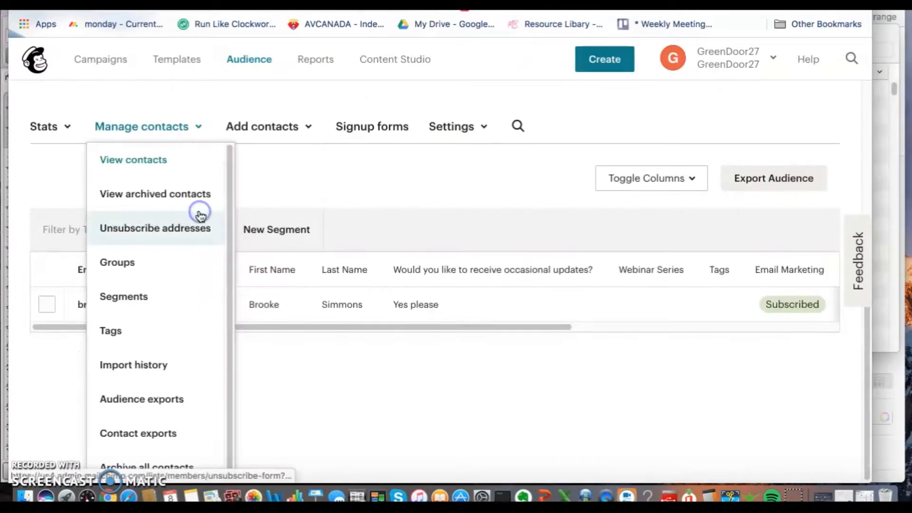
{"action": "left_click", "coordinate": [176, 266]}
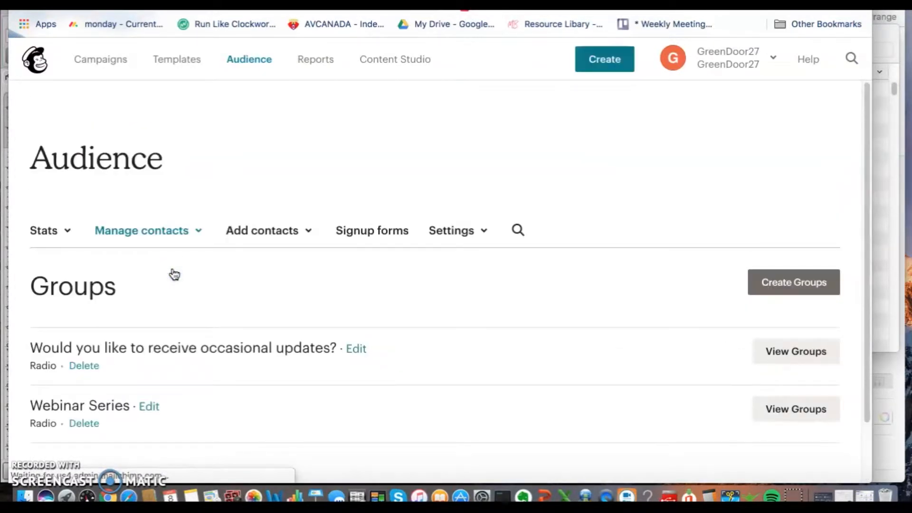
{"action": "scroll", "coordinate": [408, 322], "scroll_direction": "down", "scroll_amount": 5}
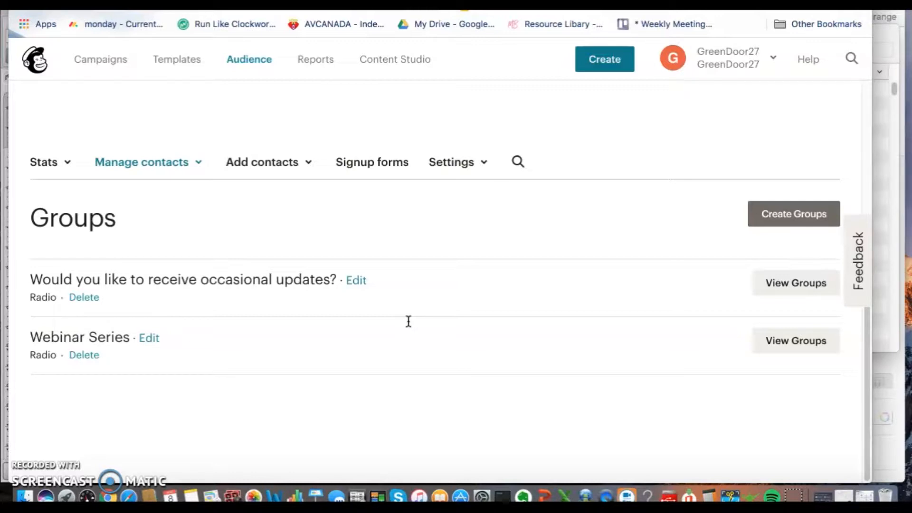
Step: Show the groups under "Would you like to receive occasional updates?" and look through them
{"action": "left_click", "coordinate": [788, 289]}
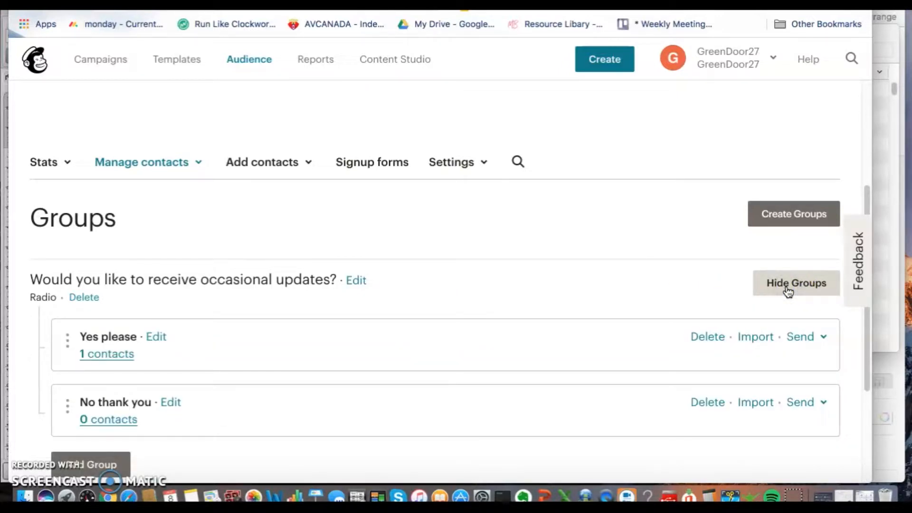
{"action": "scroll", "coordinate": [647, 328], "scroll_direction": "down", "scroll_amount": 2}
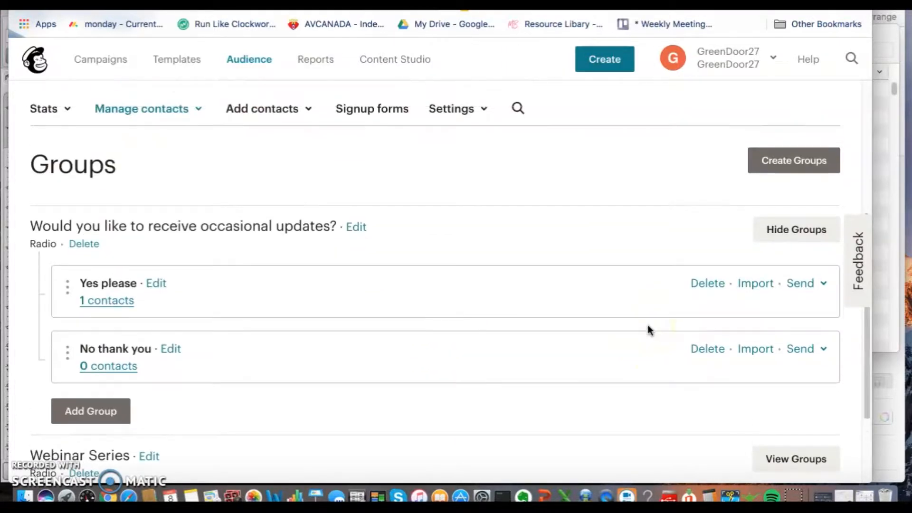
{"action": "scroll", "coordinate": [648, 330], "scroll_direction": "down", "scroll_amount": 3}
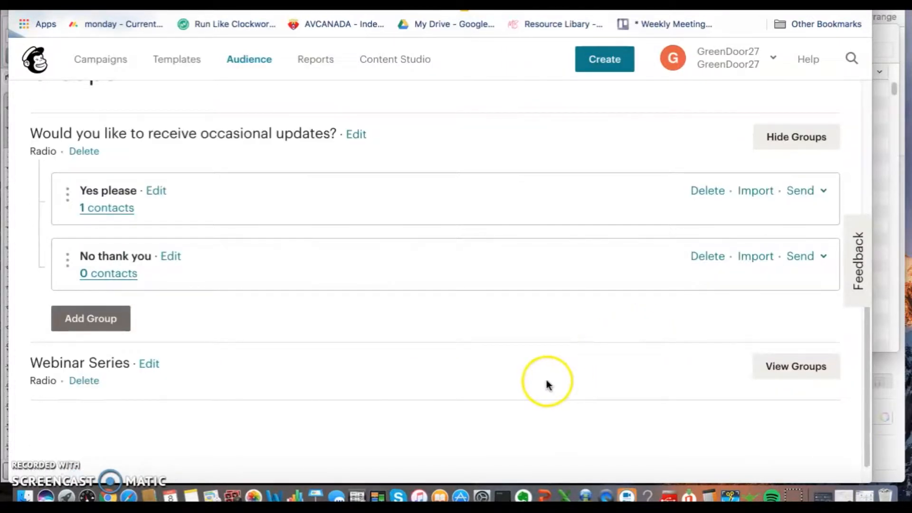
Step: Rename the "Webinar Series" group category to "Events" and save it
{"action": "left_click", "coordinate": [149, 364]}
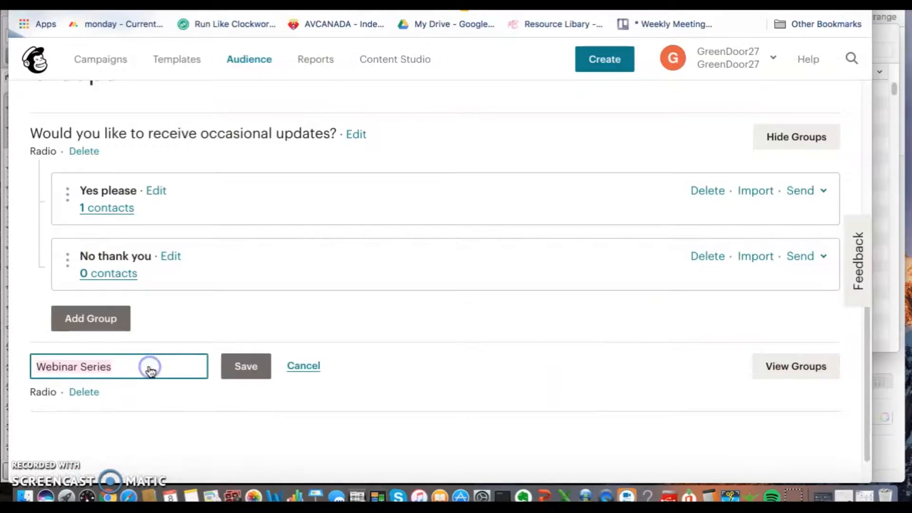
{"action": "left_click_drag", "start_coordinate": [153, 366], "coordinate": [18, 367]}
{"action": "type", "text": "Events"}
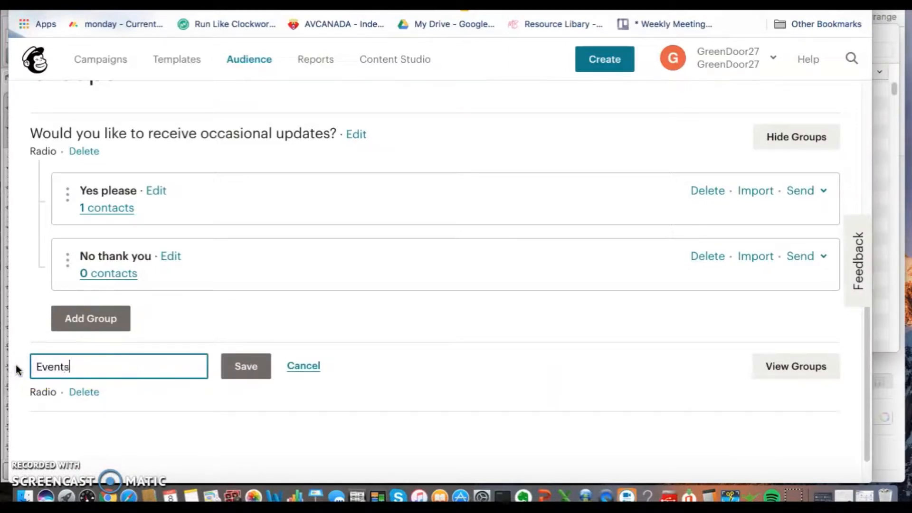
{"action": "left_click", "coordinate": [248, 370]}
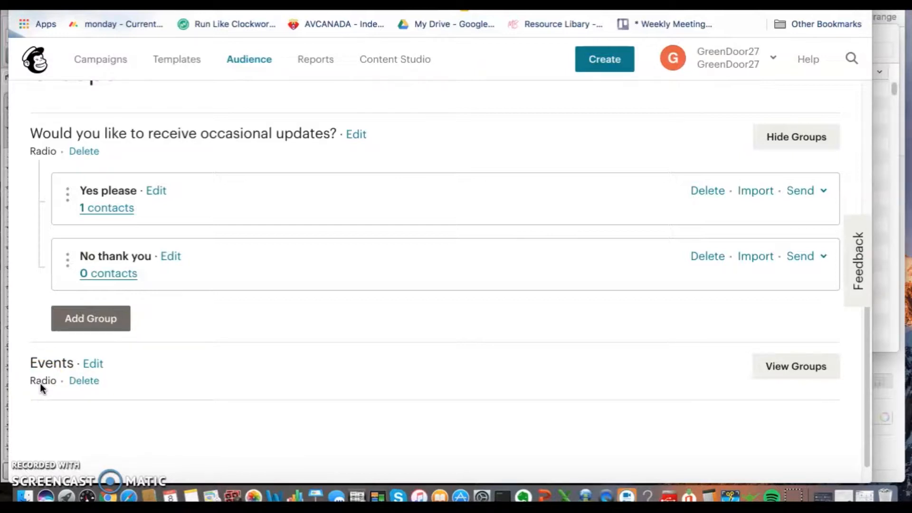
Step: Show the groups in the Events category and add another group named "Webinar Nov 1"
{"action": "left_click", "coordinate": [783, 376]}
{"action": "scroll", "coordinate": [401, 356], "scroll_direction": "down", "scroll_amount": 3}
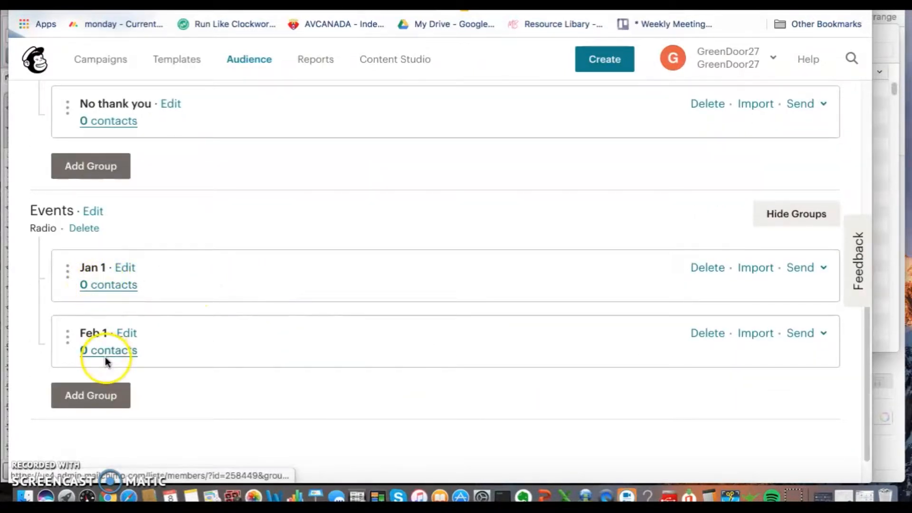
{"action": "left_click", "coordinate": [90, 397]}
{"action": "type", "text": "Webs"}
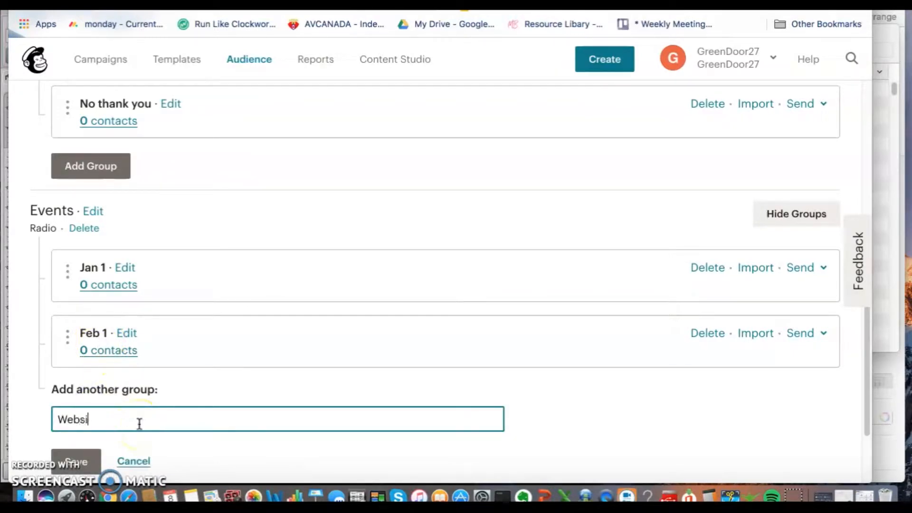
{"action": "key", "text": "BackSpace"}
{"action": "type", "text": "inar Nov 1"}
{"action": "left_click", "coordinate": [78, 465]}
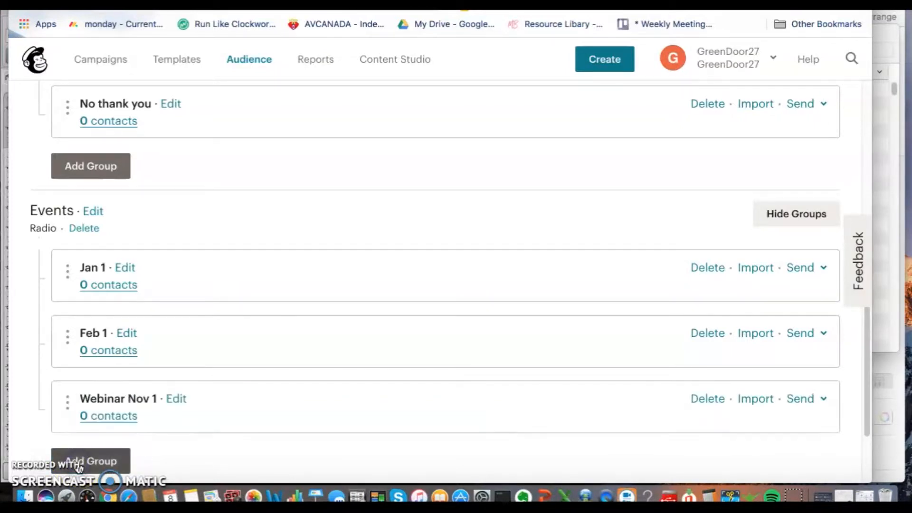
{"action": "scroll", "coordinate": [413, 311], "scroll_direction": "down", "scroll_amount": 2}
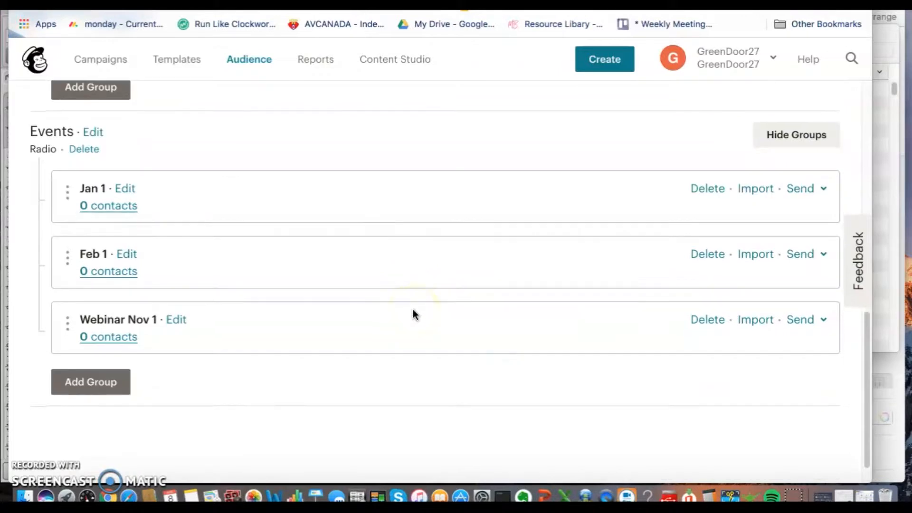
{"action": "scroll", "coordinate": [412, 311], "scroll_direction": "down", "scroll_amount": 1}
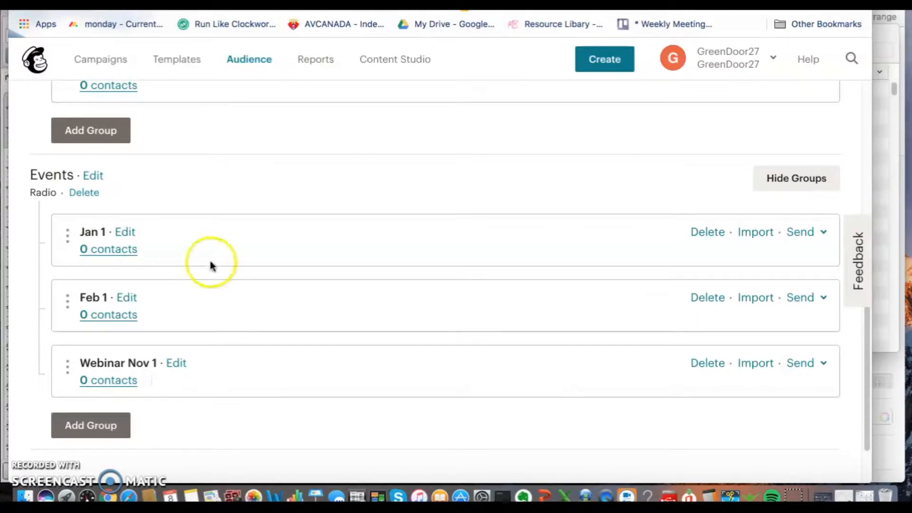
Step: Open the embedded forms page from the audience's signup forms
{"action": "left_click", "coordinate": [20, 5]}
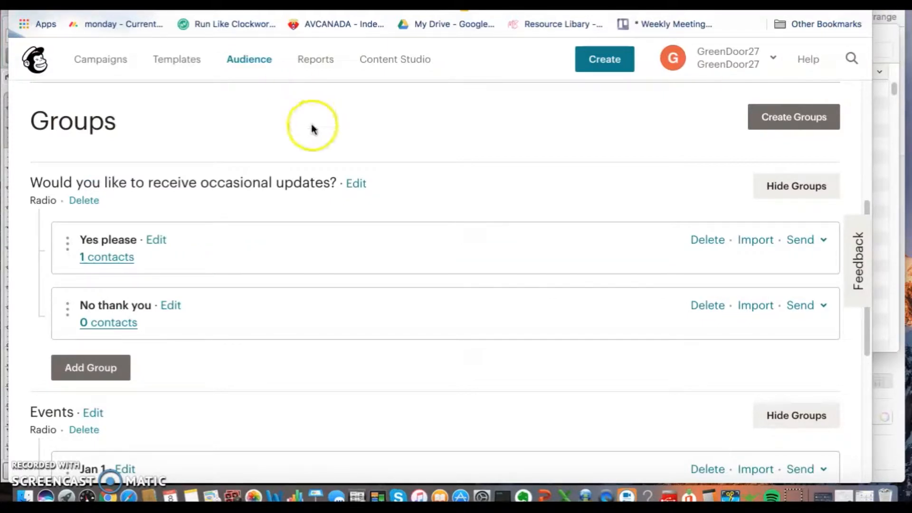
{"action": "scroll", "coordinate": [341, 202], "scroll_direction": "up", "scroll_amount": 4}
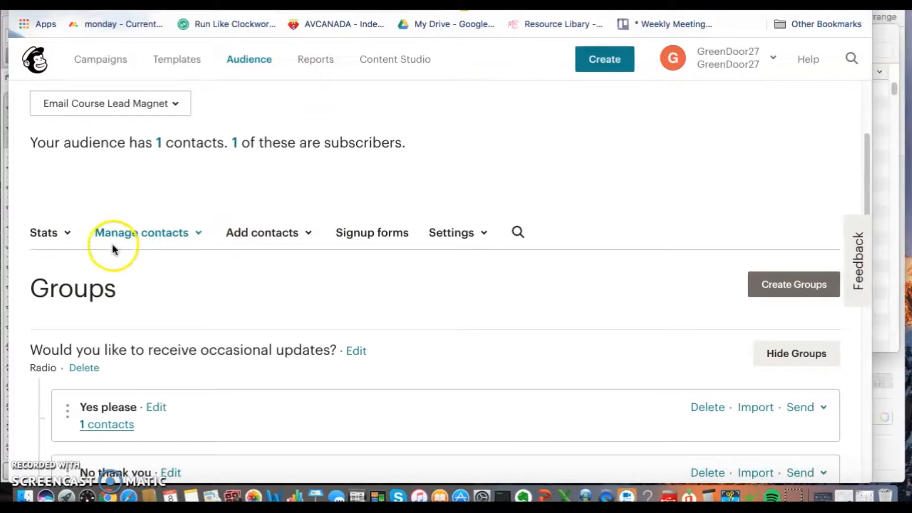
{"action": "left_click", "coordinate": [149, 232]}
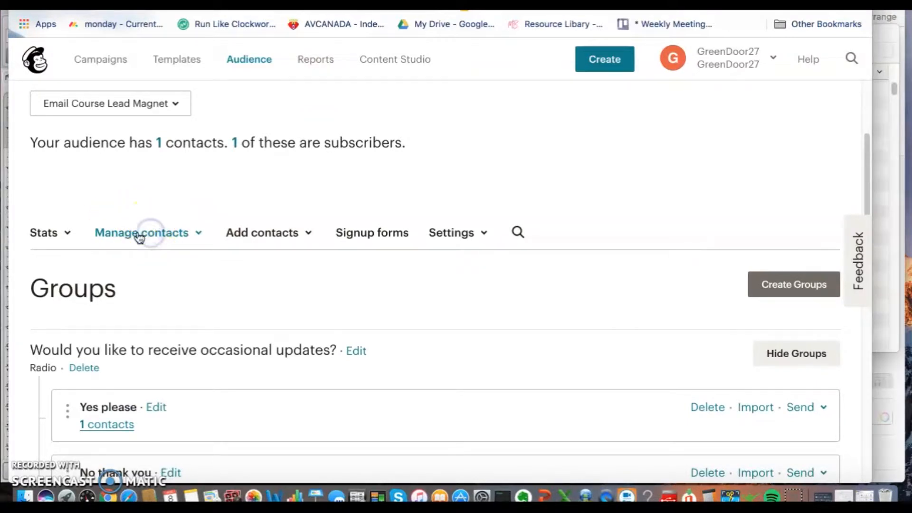
{"action": "left_click", "coordinate": [376, 235]}
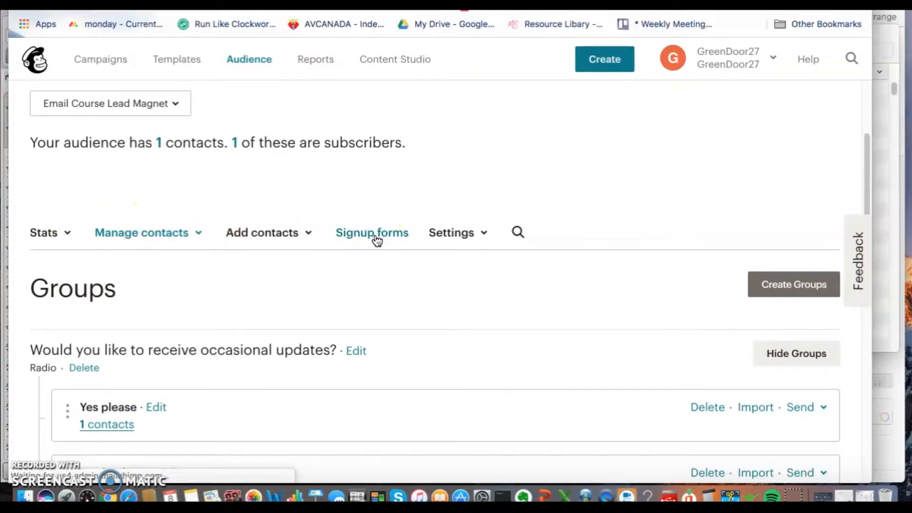
{"action": "scroll", "coordinate": [373, 240], "scroll_direction": "down", "scroll_amount": 3}
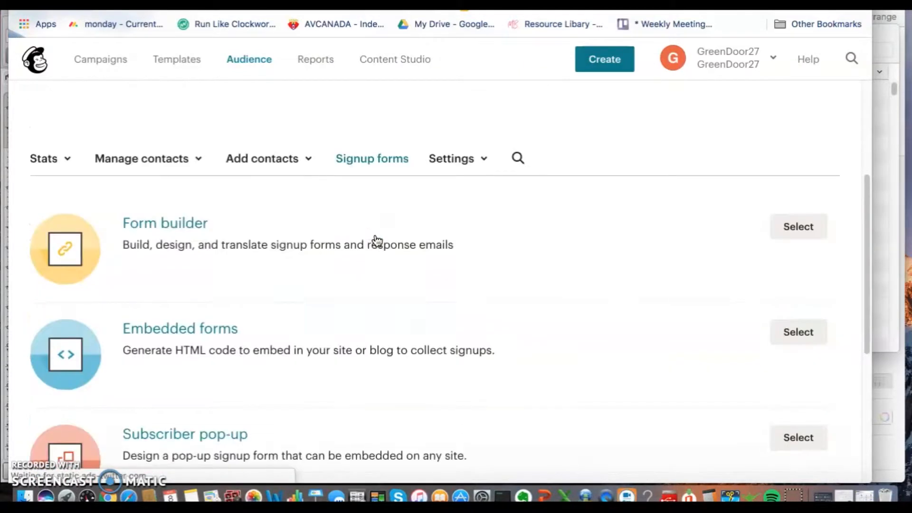
{"action": "left_click", "coordinate": [803, 266]}
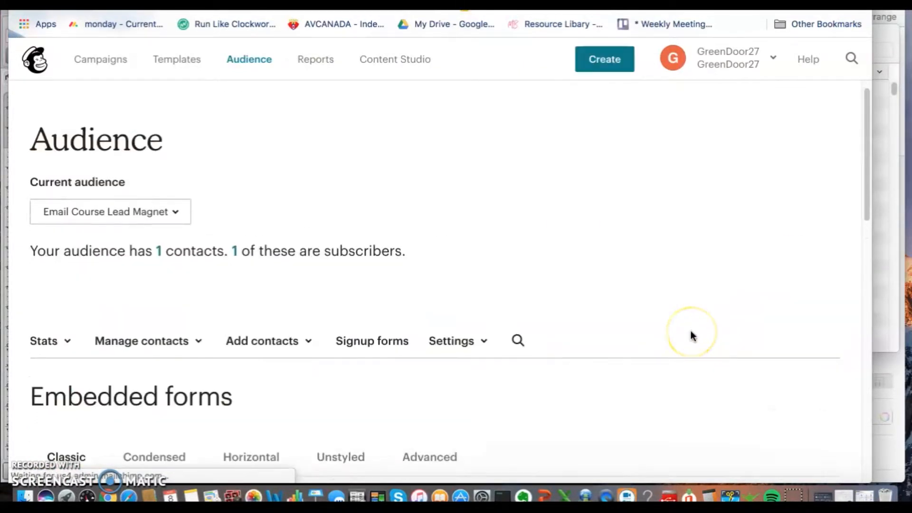
Step: Examine the Classic form preview, including its name fields, updates question and Events options
{"action": "scroll", "coordinate": [691, 331], "scroll_direction": "down", "scroll_amount": 4}
{"action": "scroll", "coordinate": [691, 336], "scroll_direction": "down", "scroll_amount": 3}
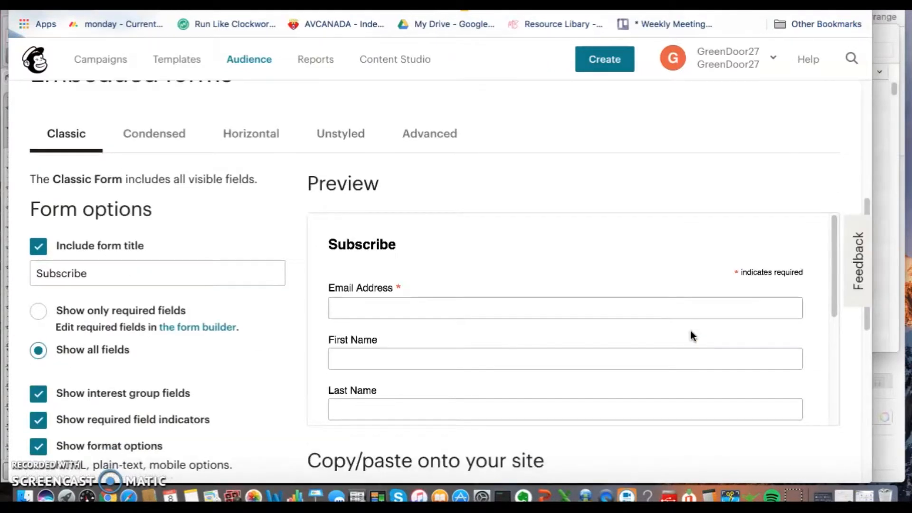
{"action": "scroll", "coordinate": [597, 281], "scroll_direction": "down", "scroll_amount": 5}
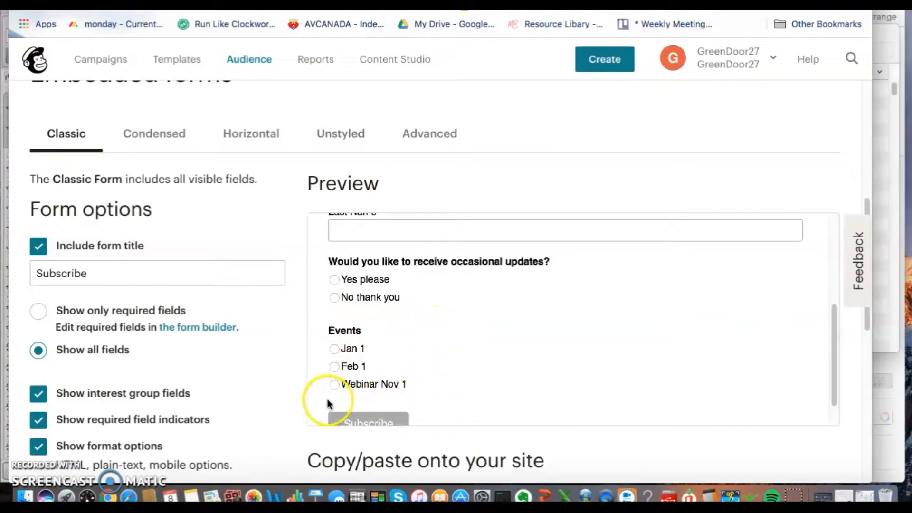
{"action": "scroll", "coordinate": [418, 350], "scroll_direction": "up", "scroll_amount": 5}
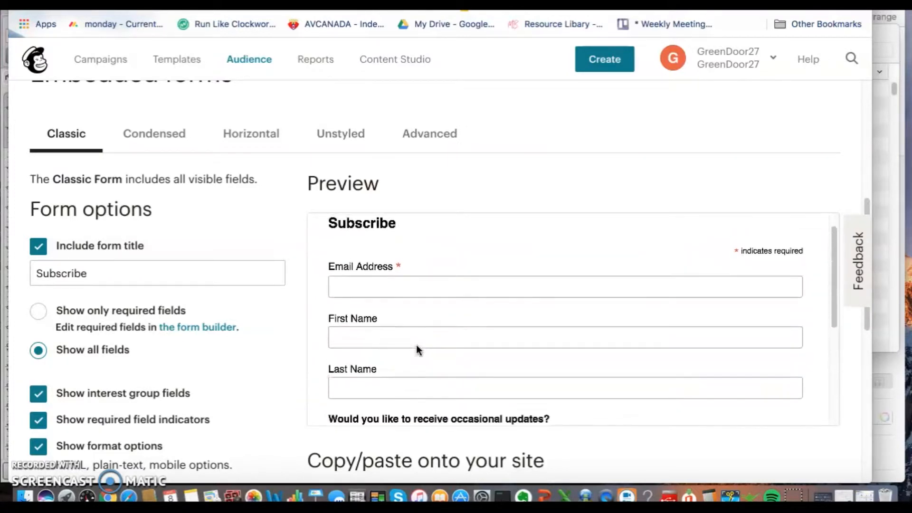
{"action": "scroll", "coordinate": [418, 350], "scroll_direction": "down", "scroll_amount": 3}
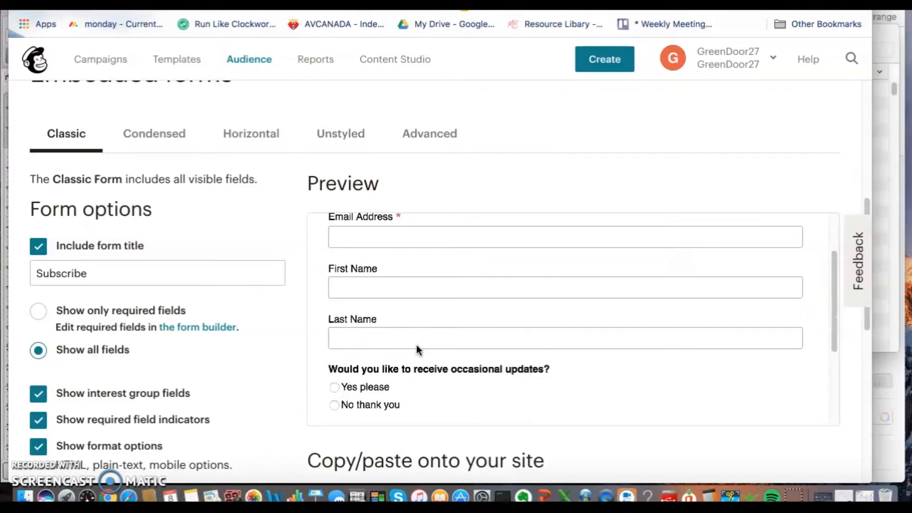
{"action": "scroll", "coordinate": [245, 338], "scroll_direction": "down", "scroll_amount": 4}
{"action": "scroll", "coordinate": [244, 338], "scroll_direction": "up", "scroll_amount": 3}
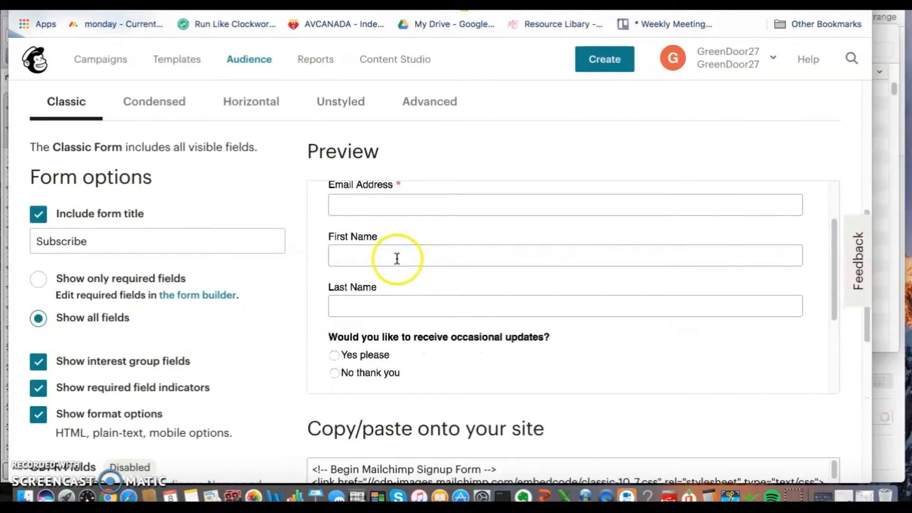
{"action": "scroll", "coordinate": [399, 258], "scroll_direction": "down", "scroll_amount": 5}
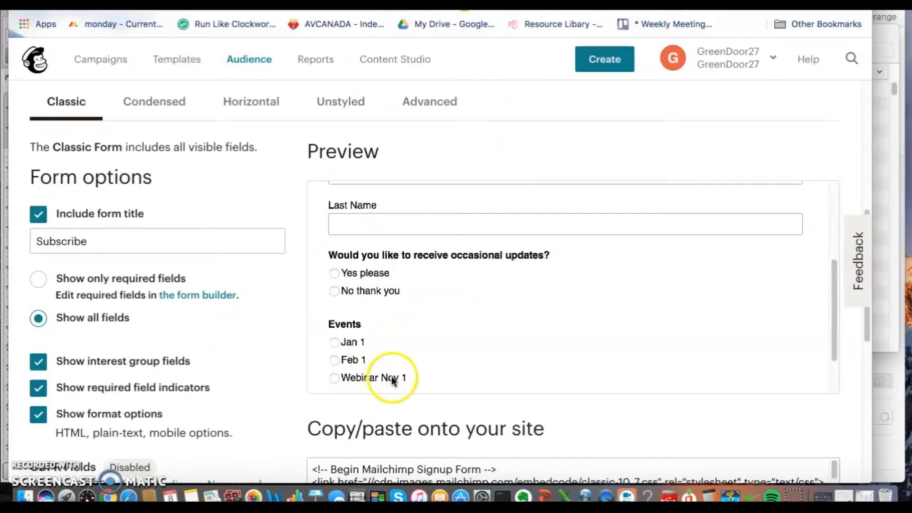
Step: Exclude the form title from the Classic embedded form and review its preview and embed code down to the name fields
{"action": "left_click", "coordinate": [110, 240]}
{"action": "left_click", "coordinate": [39, 216]}
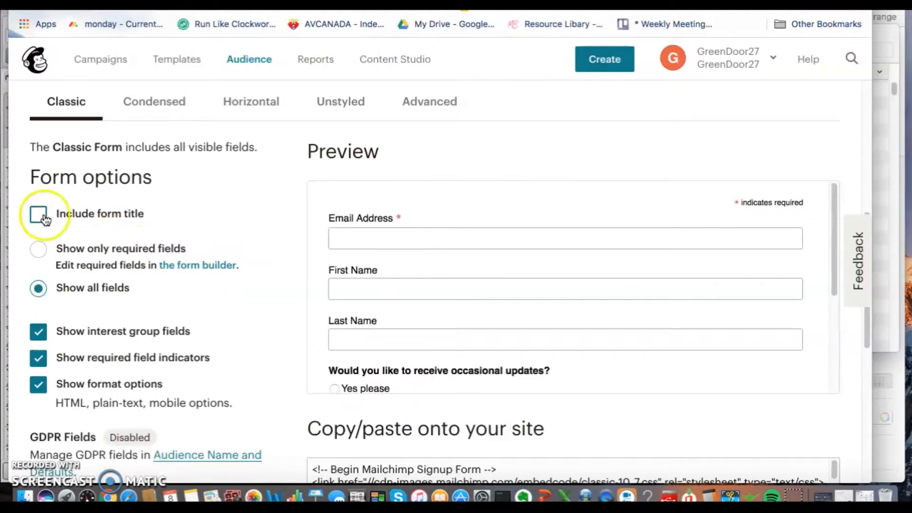
{"action": "scroll", "coordinate": [444, 261], "scroll_direction": "down", "scroll_amount": 1}
{"action": "scroll", "coordinate": [443, 259], "scroll_direction": "down", "scroll_amount": 5}
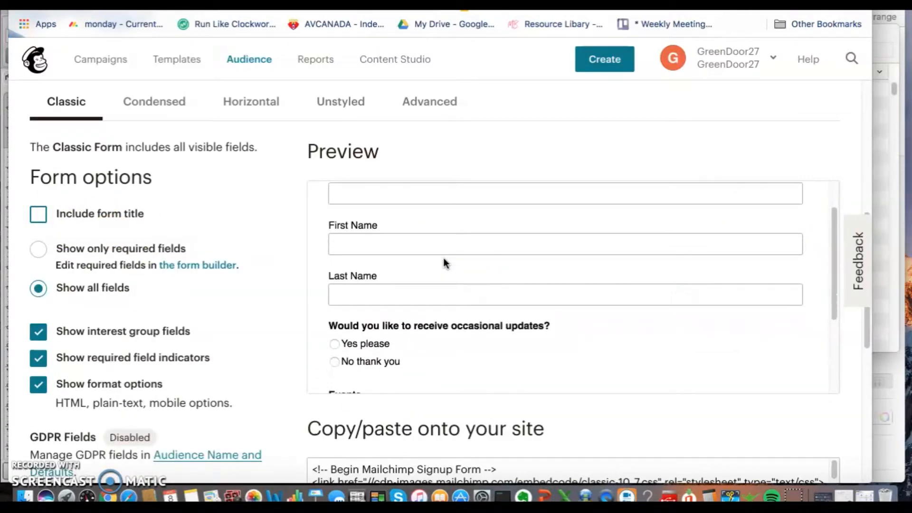
{"action": "scroll", "coordinate": [443, 258], "scroll_direction": "down", "scroll_amount": 5}
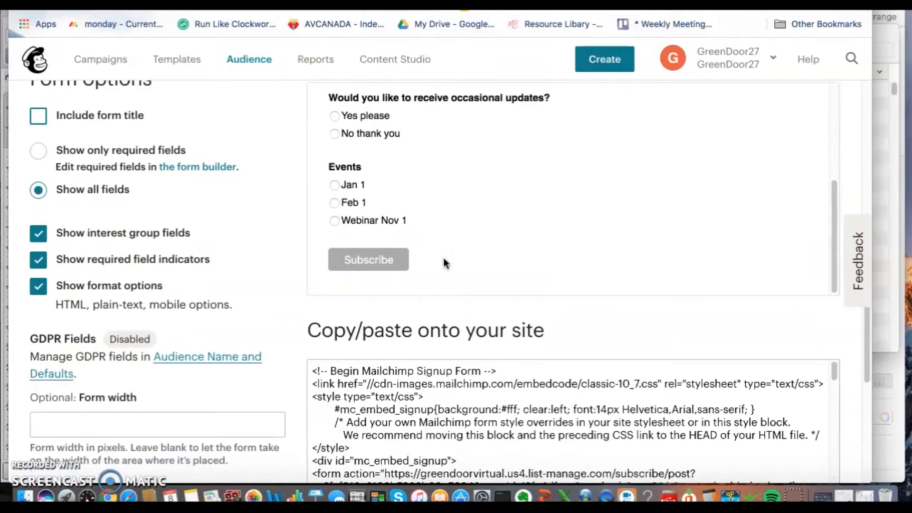
{"action": "scroll", "coordinate": [443, 257], "scroll_direction": "down", "scroll_amount": 5}
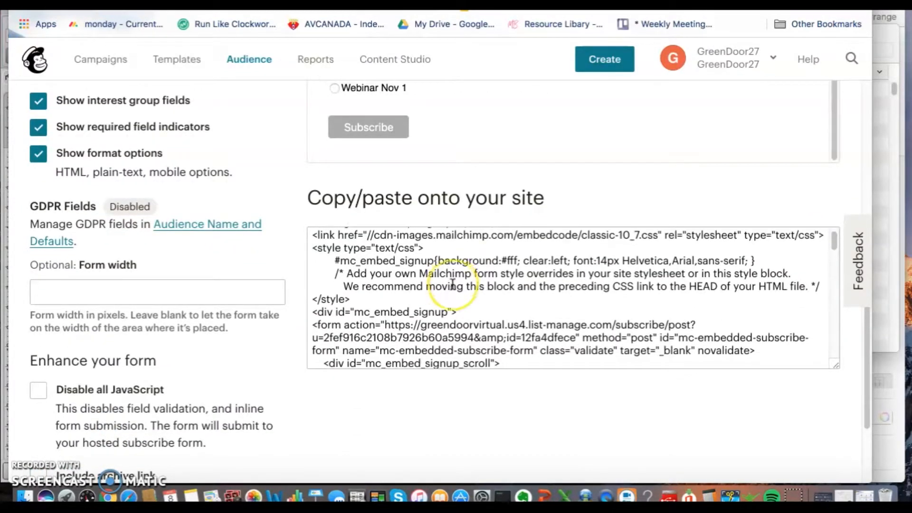
{"action": "scroll", "coordinate": [452, 285], "scroll_direction": "down", "scroll_amount": 8}
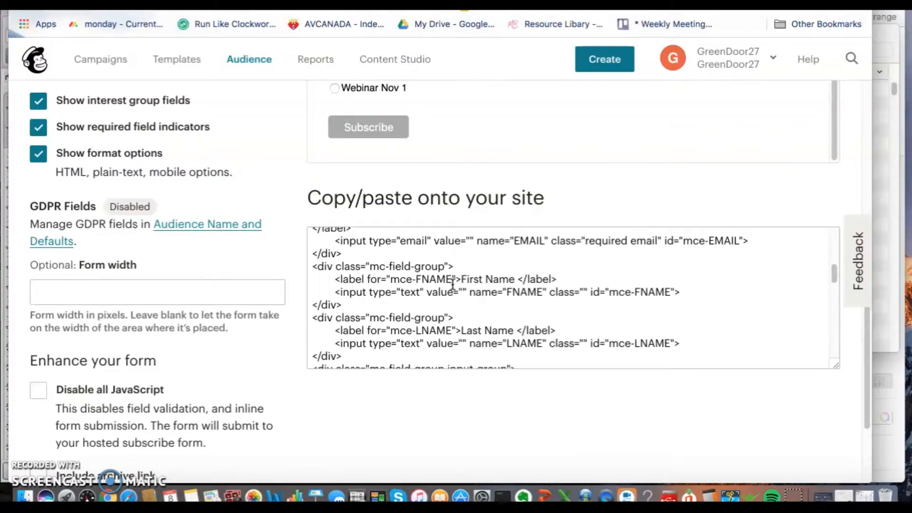
Step: Switch to the untitled Google Docs document and select the snippet style="display:none"
{"action": "left_click", "coordinate": [494, 4]}
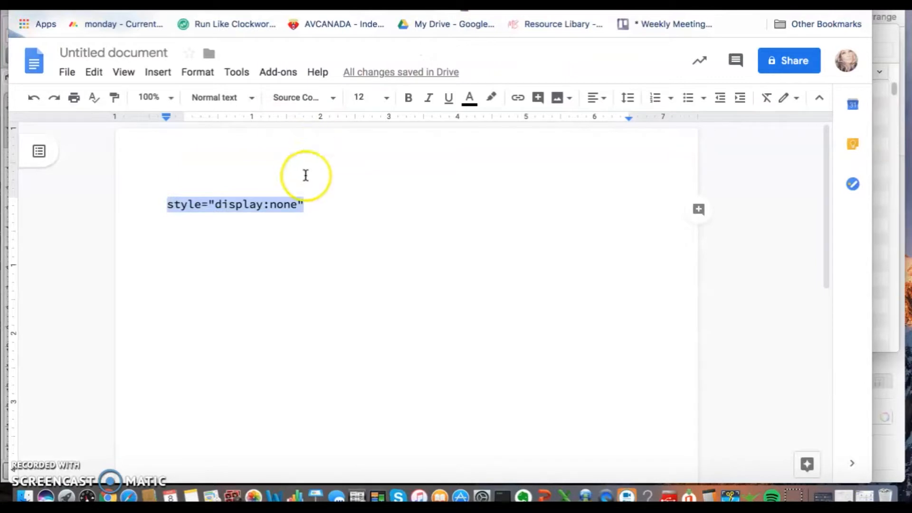
{"action": "left_click", "coordinate": [308, 203]}
{"action": "left_click_drag", "start_coordinate": [307, 204], "coordinate": [167, 206]}
{"action": "key", "text": "super+c"}
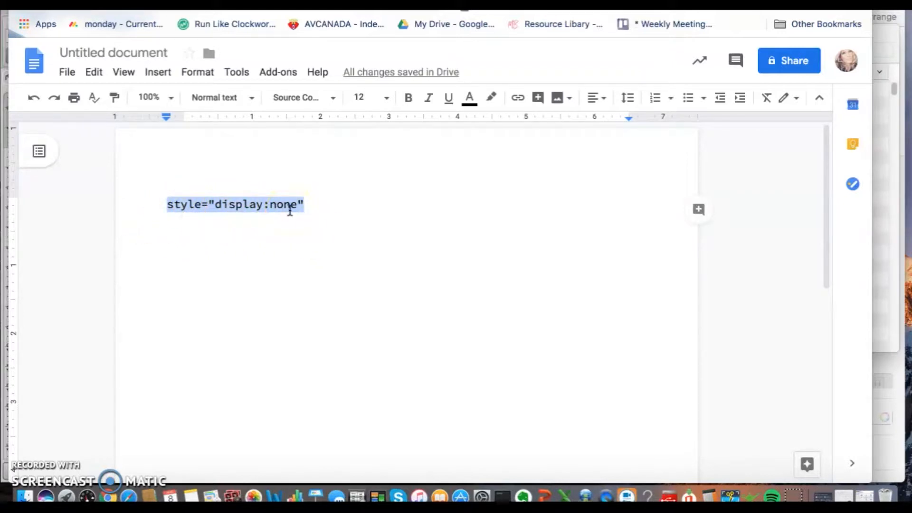
Step: Switch back to Mailchimp and examine the embed code from the email field through the updates question and Events group
{"action": "left_click", "coordinate": [328, 4]}
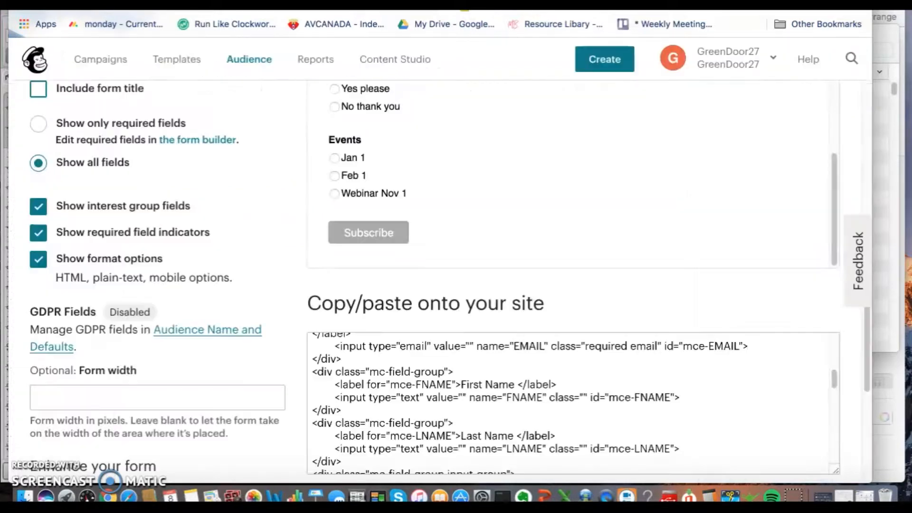
{"action": "scroll", "coordinate": [580, 421], "scroll_direction": "up", "scroll_amount": 3}
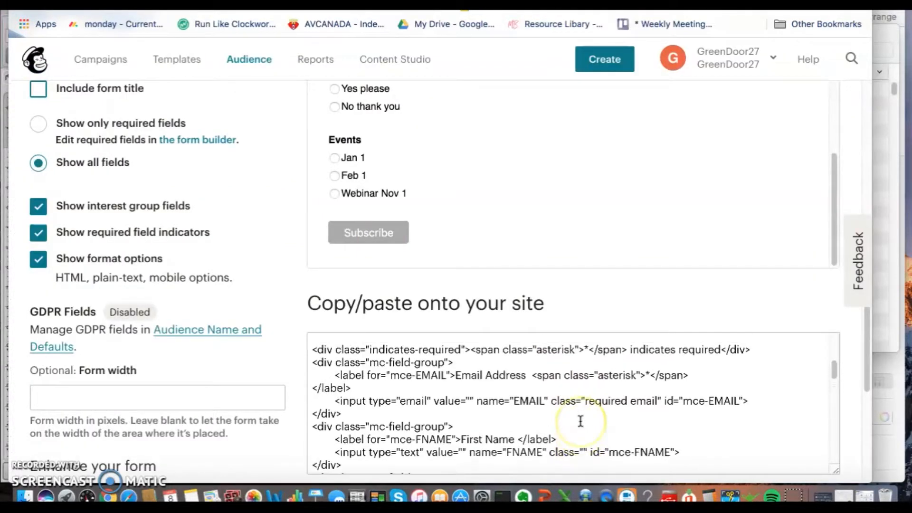
{"action": "scroll", "coordinate": [580, 421], "scroll_direction": "up", "scroll_amount": 2}
{"action": "scroll", "coordinate": [580, 421], "scroll_direction": "down", "scroll_amount": 5}
{"action": "scroll", "coordinate": [580, 421], "scroll_direction": "down", "scroll_amount": 4}
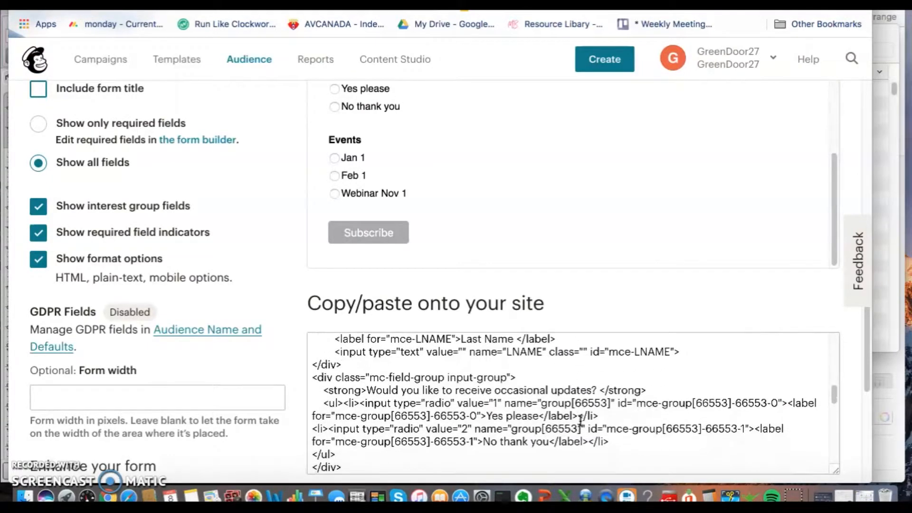
{"action": "scroll", "coordinate": [580, 421], "scroll_direction": "down", "scroll_amount": 1}
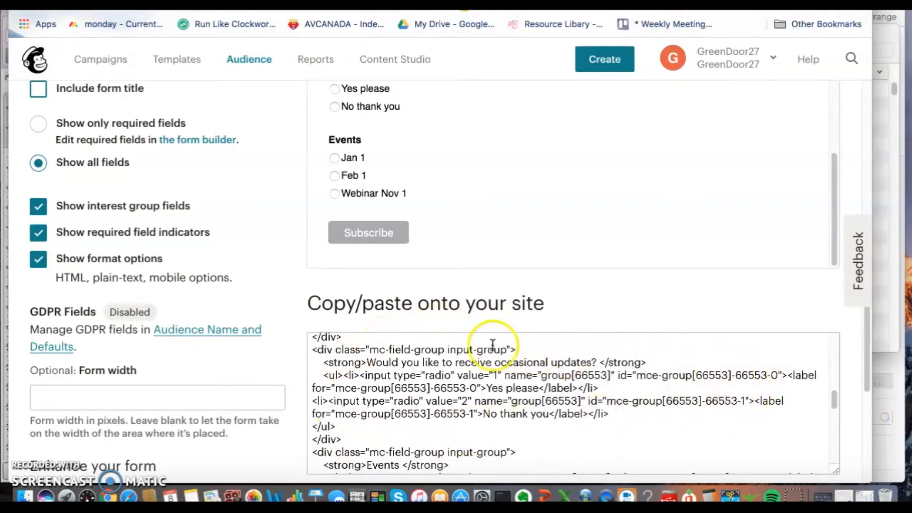
{"action": "scroll", "coordinate": [599, 400], "scroll_direction": "down", "scroll_amount": 1}
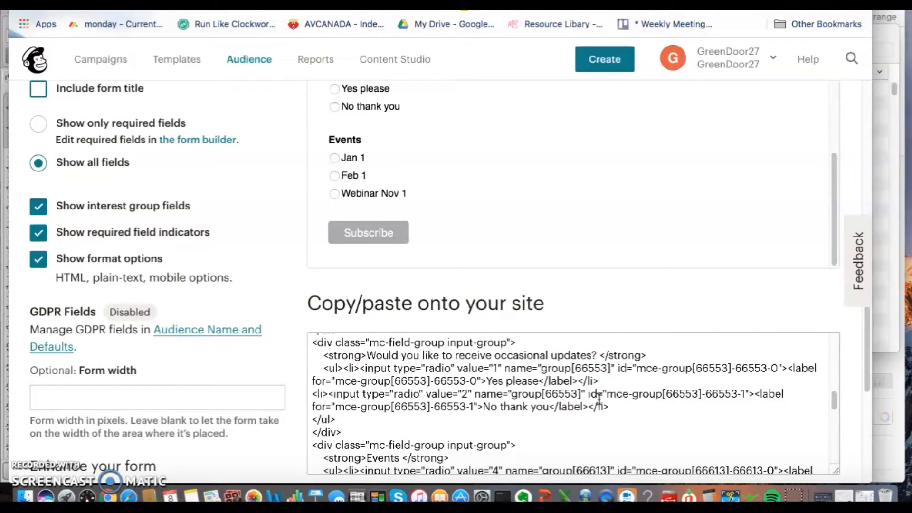
{"action": "scroll", "coordinate": [599, 399], "scroll_direction": "down", "scroll_amount": 5}
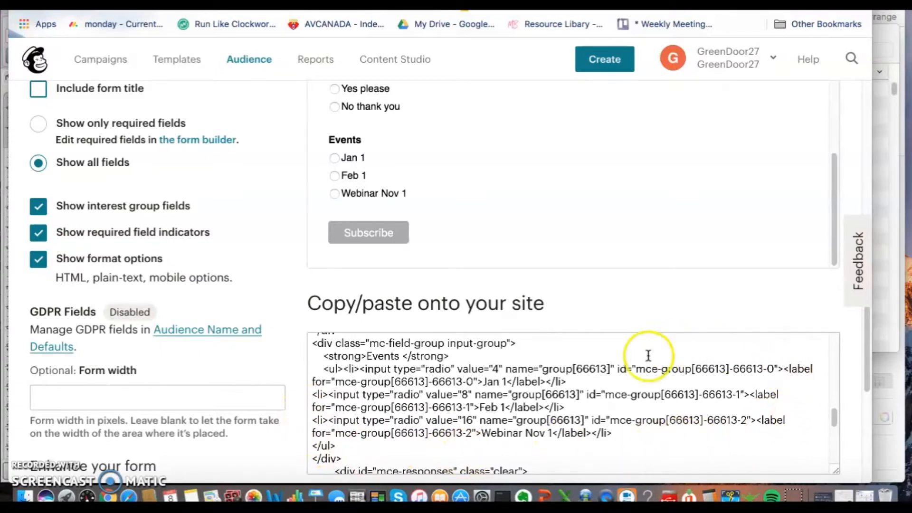
Step: Insert the copied style="display:none" attribute into the opening div tag of the Events group in the embed code
{"action": "scroll", "coordinate": [575, 402], "scroll_direction": "up", "scroll_amount": 2}
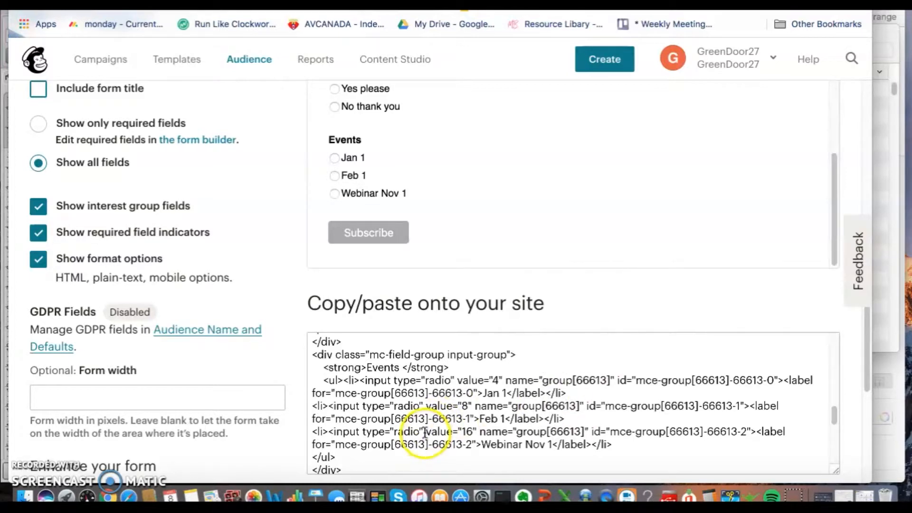
{"action": "scroll", "coordinate": [413, 433], "scroll_direction": "up", "scroll_amount": 2}
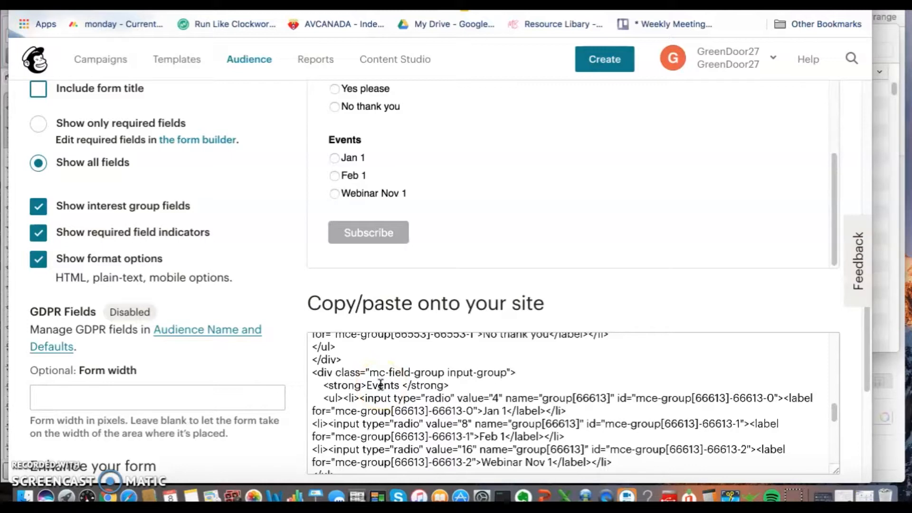
{"action": "left_click", "coordinate": [510, 373]}
{"action": "left_click", "coordinate": [510, 373]}
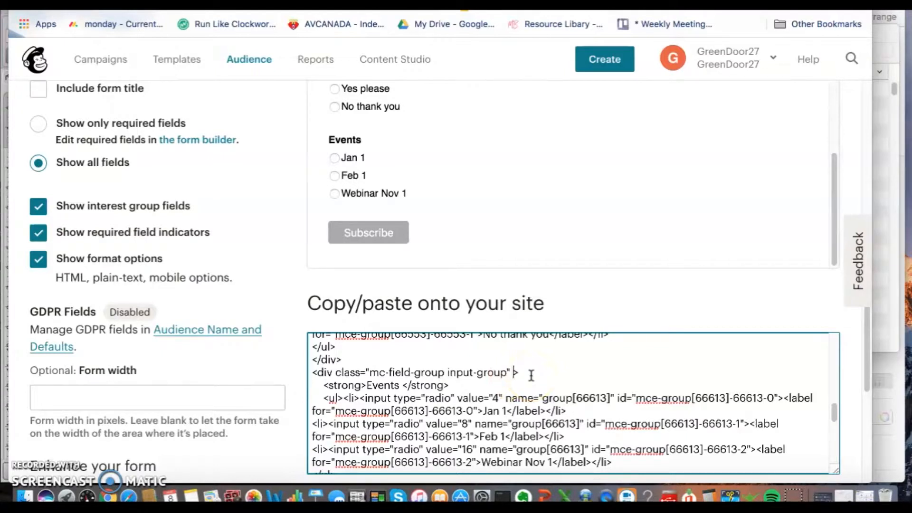
{"action": "key", "text": "super+v"}
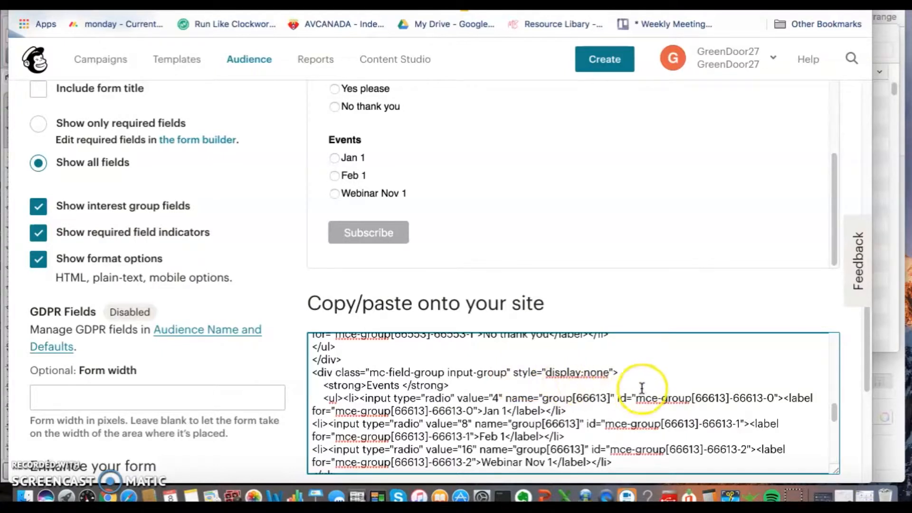
Step: Add the checked attribute to the end of the Webinar Nov 1 radio input tag in the Events group
{"action": "scroll", "coordinate": [643, 389], "scroll_direction": "down", "scroll_amount": 3}
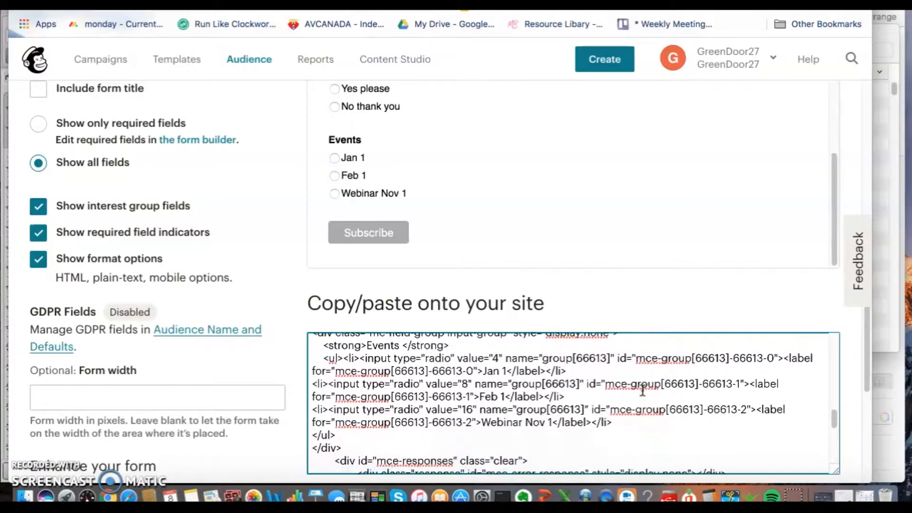
{"action": "scroll", "coordinate": [526, 380], "scroll_direction": "down", "scroll_amount": 1}
{"action": "scroll", "coordinate": [526, 380], "scroll_direction": "down", "scroll_amount": 1}
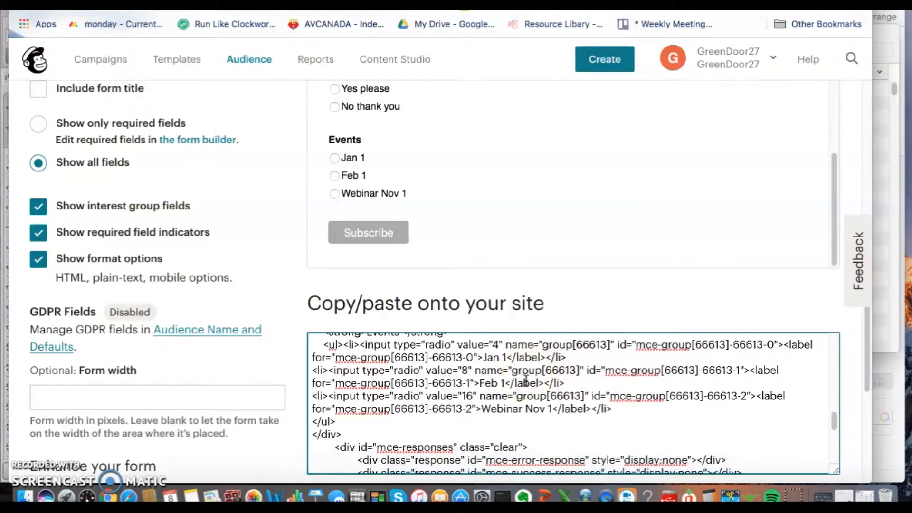
{"action": "scroll", "coordinate": [526, 380], "scroll_direction": "down", "scroll_amount": 1}
{"action": "left_click", "coordinate": [525, 404]}
{"action": "left_click", "coordinate": [524, 403]}
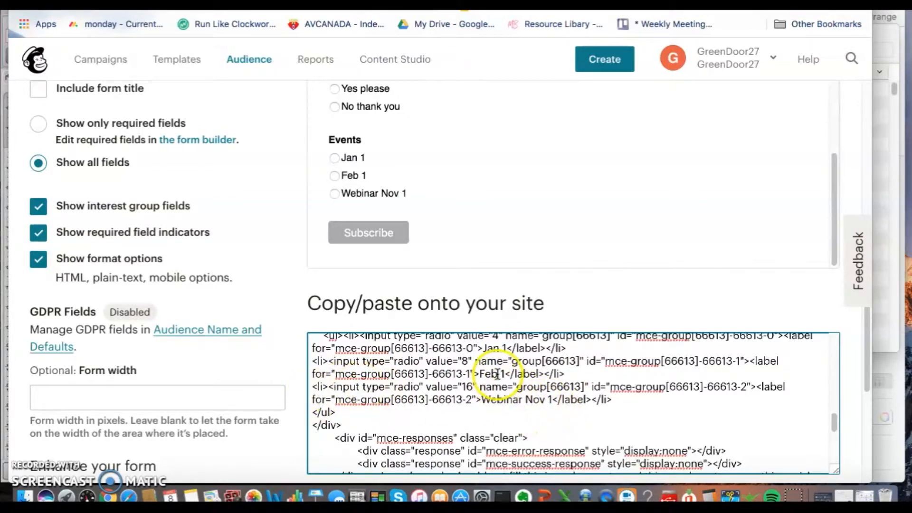
{"action": "left_click_drag", "start_coordinate": [315, 388], "coordinate": [632, 402]}
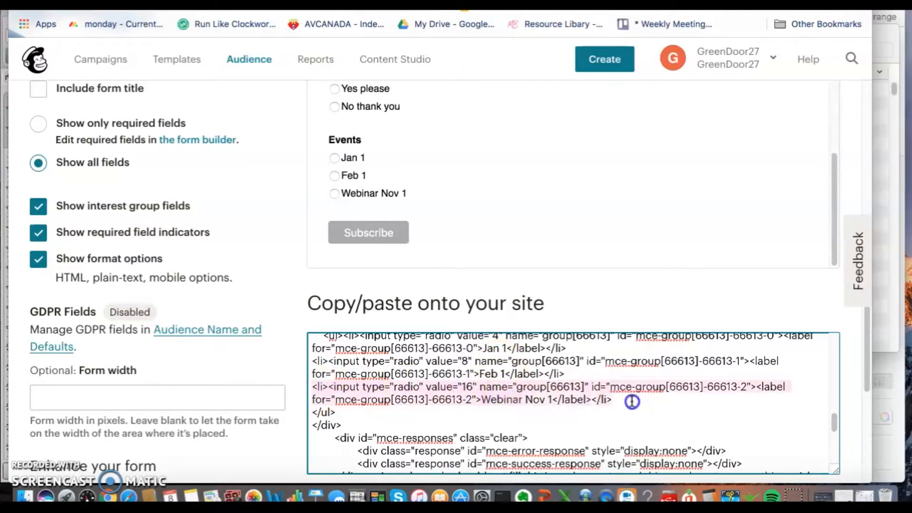
{"action": "left_click", "coordinate": [632, 402]}
{"action": "left_click", "coordinate": [632, 402]}
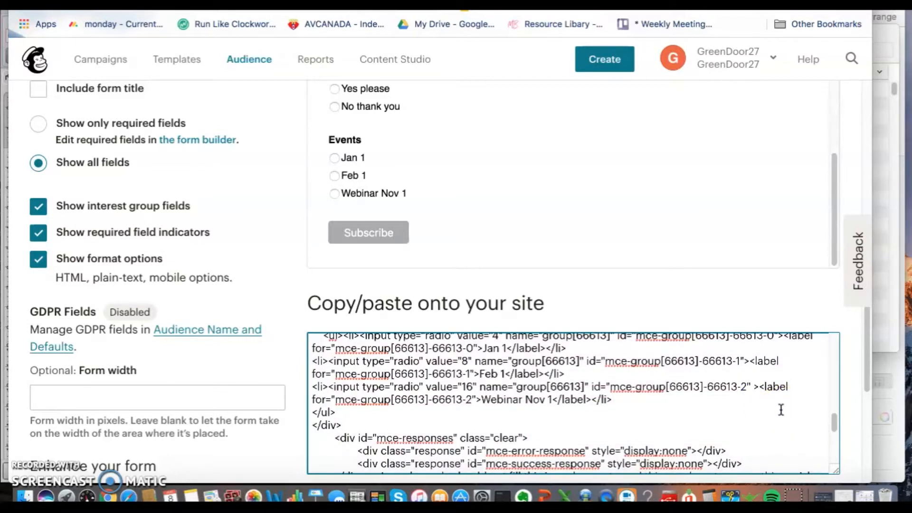
{"action": "type", "text": "checked"}
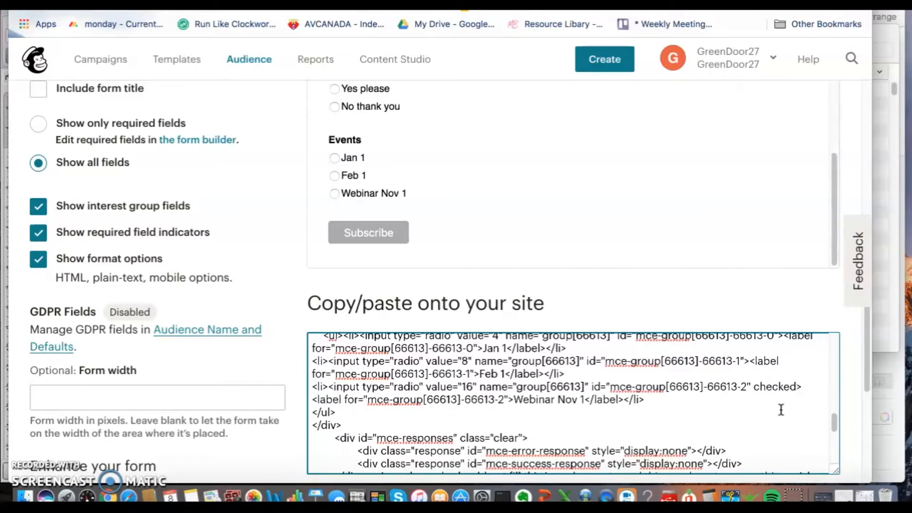
Step: Select and copy the entire edited embed code
{"action": "scroll", "coordinate": [635, 406], "scroll_direction": "down", "scroll_amount": 2}
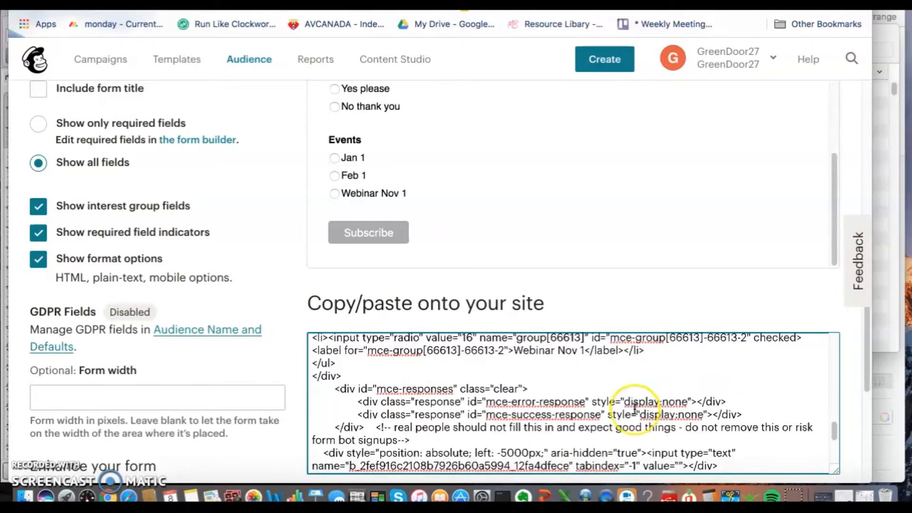
{"action": "key", "text": "super+a"}
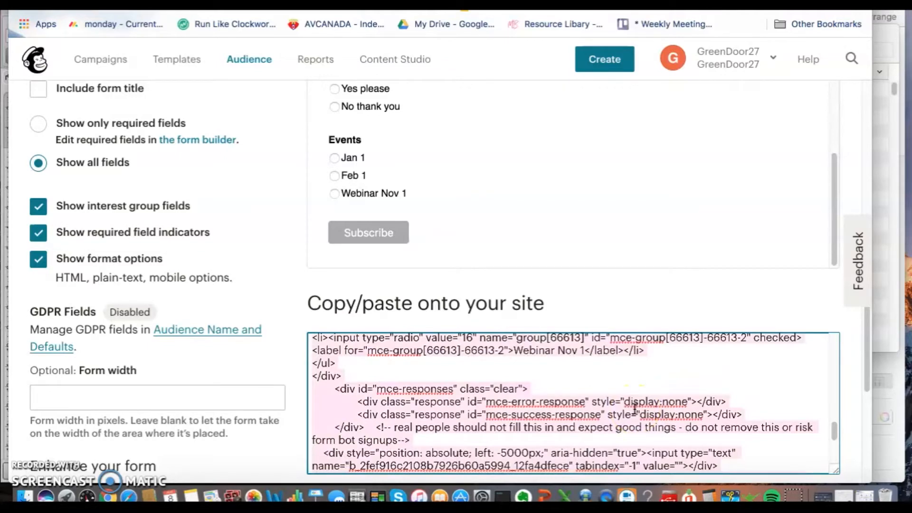
{"action": "scroll", "coordinate": [634, 409], "scroll_direction": "down", "scroll_amount": 5}
{"action": "scroll", "coordinate": [635, 408], "scroll_direction": "up", "scroll_amount": 4}
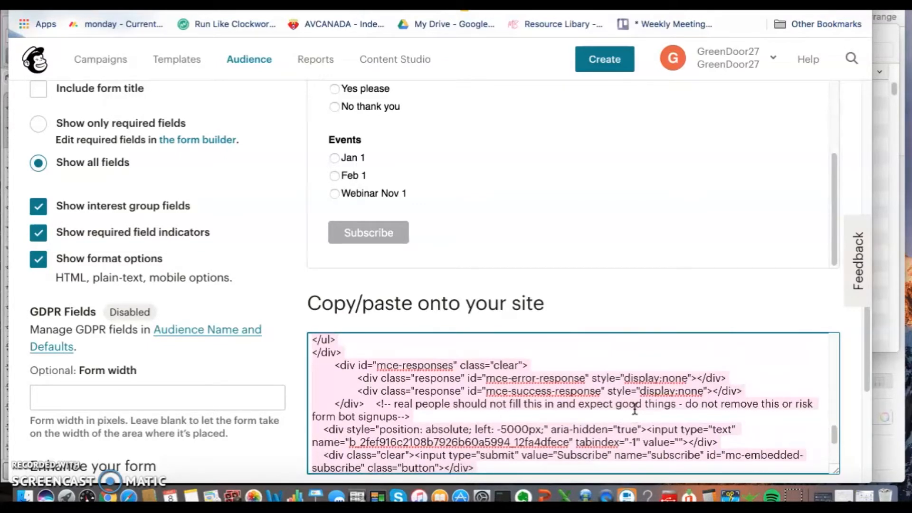
Step: Switch to the Wix editor, paste the copied form code into the lightbox's HTML element and update it
{"action": "left_click", "coordinate": [333, 5]}
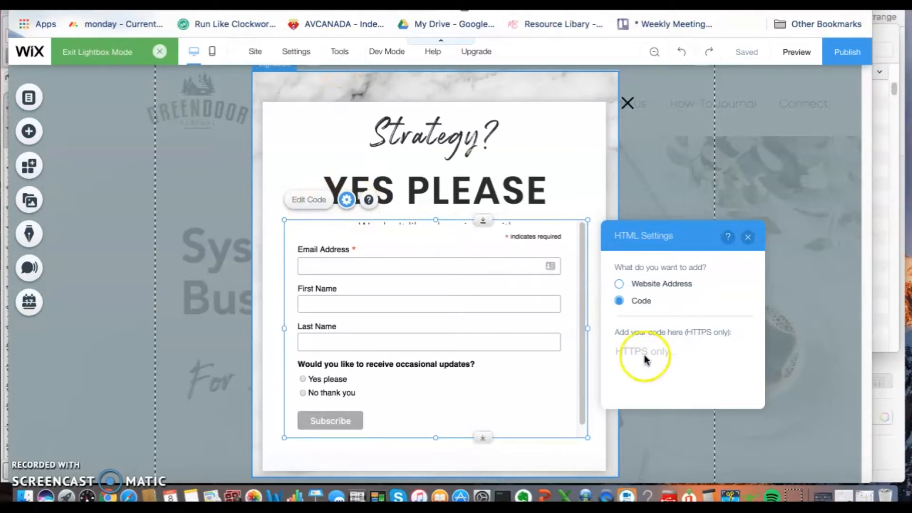
{"action": "left_click", "coordinate": [629, 351]}
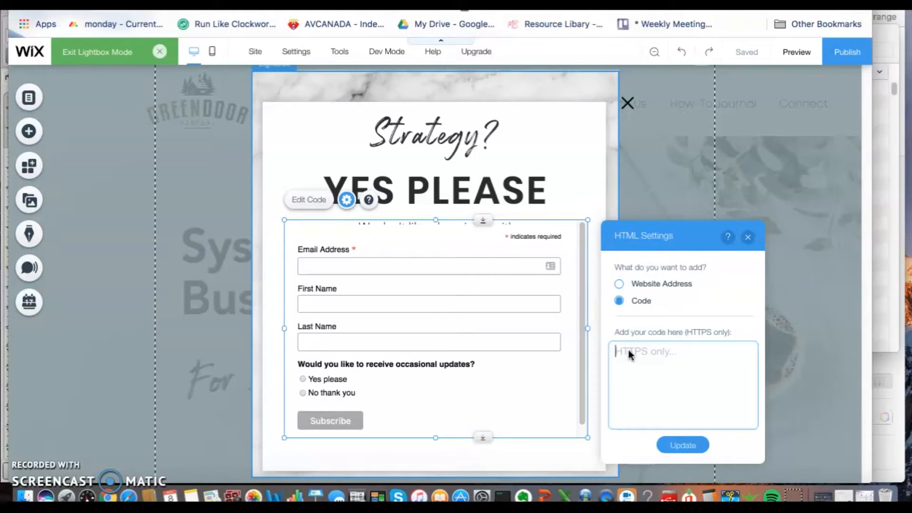
{"action": "key", "text": "super+v"}
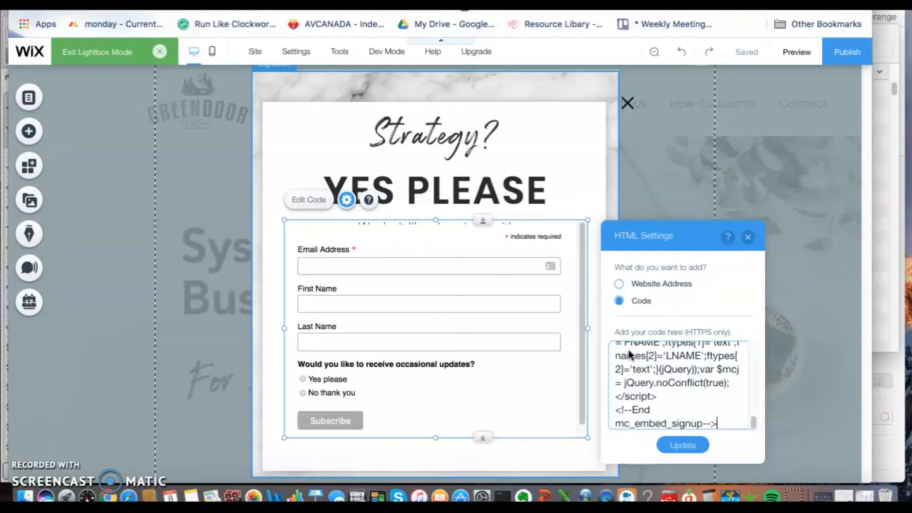
{"action": "left_click", "coordinate": [680, 445]}
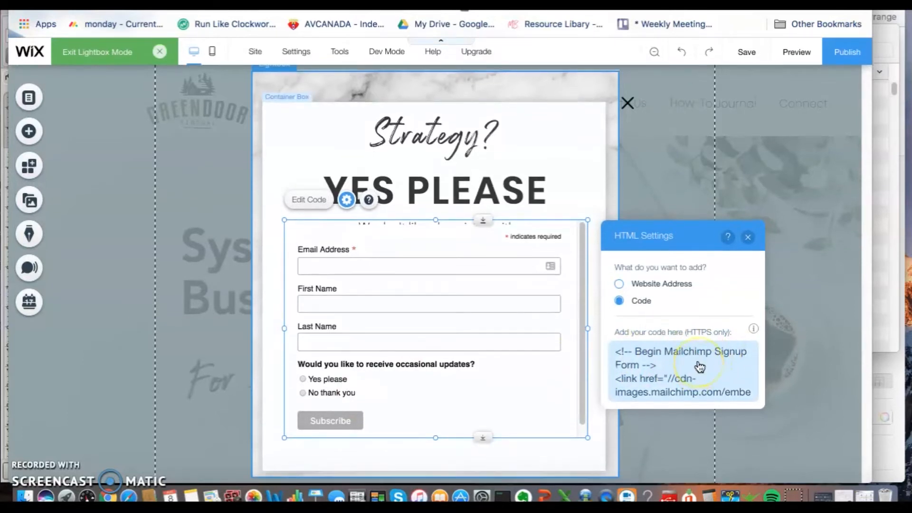
Step: Change the submit button's value in the HTML element's code from Subscribe to Register Now and update the element
{"action": "left_click", "coordinate": [700, 367]}
{"action": "scroll", "coordinate": [698, 385], "scroll_direction": "down", "scroll_amount": 1}
{"action": "scroll", "coordinate": [698, 386], "scroll_direction": "down", "scroll_amount": 15}
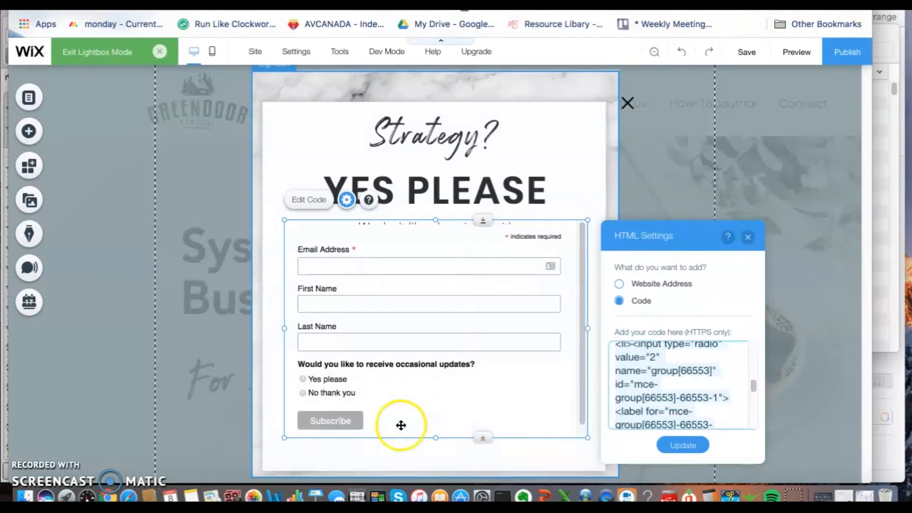
{"action": "scroll", "coordinate": [716, 386], "scroll_direction": "down", "scroll_amount": 6}
{"action": "scroll", "coordinate": [714, 387], "scroll_direction": "down", "scroll_amount": 15}
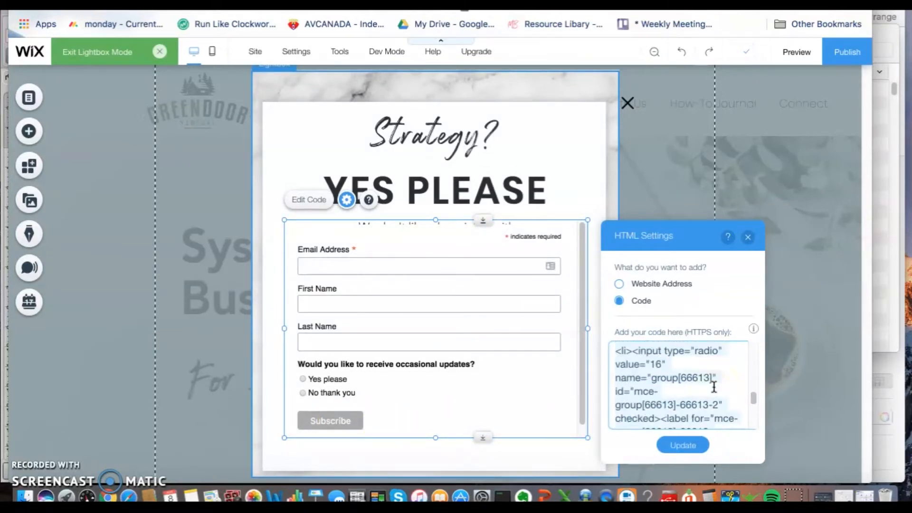
{"action": "scroll", "coordinate": [714, 386], "scroll_direction": "up", "scroll_amount": 5}
{"action": "scroll", "coordinate": [714, 386], "scroll_direction": "up", "scroll_amount": 6}
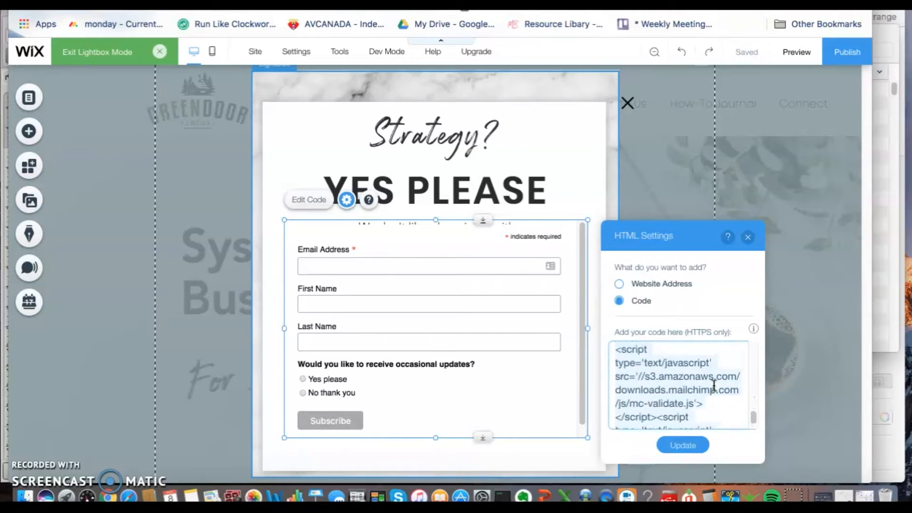
{"action": "scroll", "coordinate": [715, 386], "scroll_direction": "up", "scroll_amount": 2}
{"action": "left_click", "coordinate": [696, 377]}
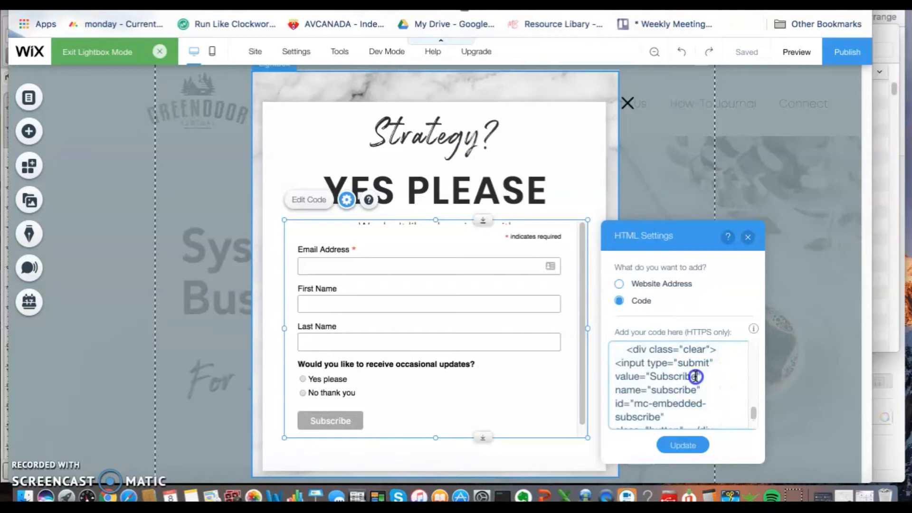
{"action": "key", "text": "BackSpace"}
{"action": "key", "text": "BackSpace"}
{"action": "key", "text": "BackSpace"}
{"action": "type", "text": "Register Now"}
{"action": "left_click", "coordinate": [684, 446]}
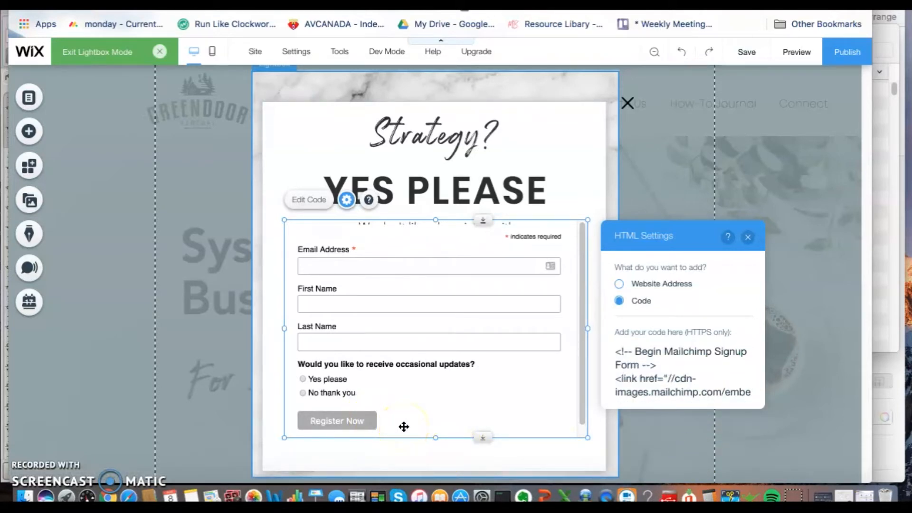
Step: Preview the site and fill in the signup form's email address, first name and last name with test contact details
{"action": "left_click", "coordinate": [797, 56]}
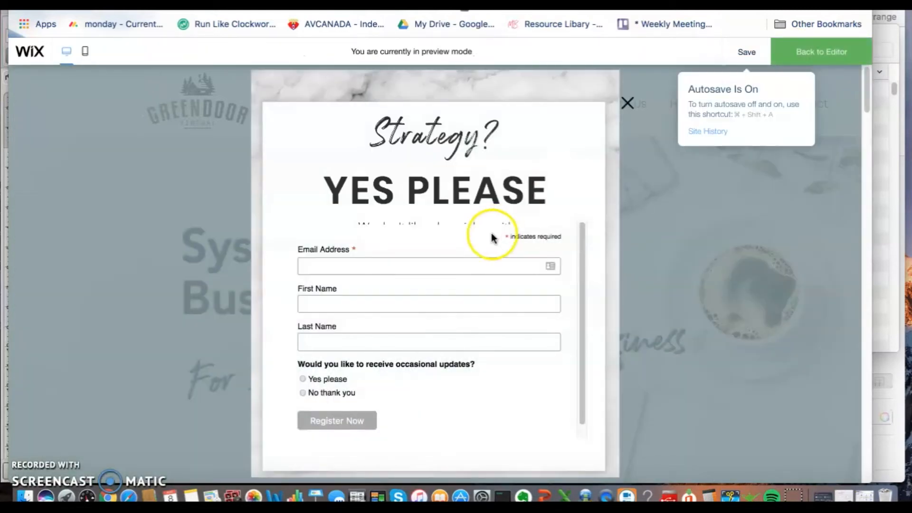
{"action": "left_click", "coordinate": [456, 267]}
{"action": "left_click", "coordinate": [430, 317]}
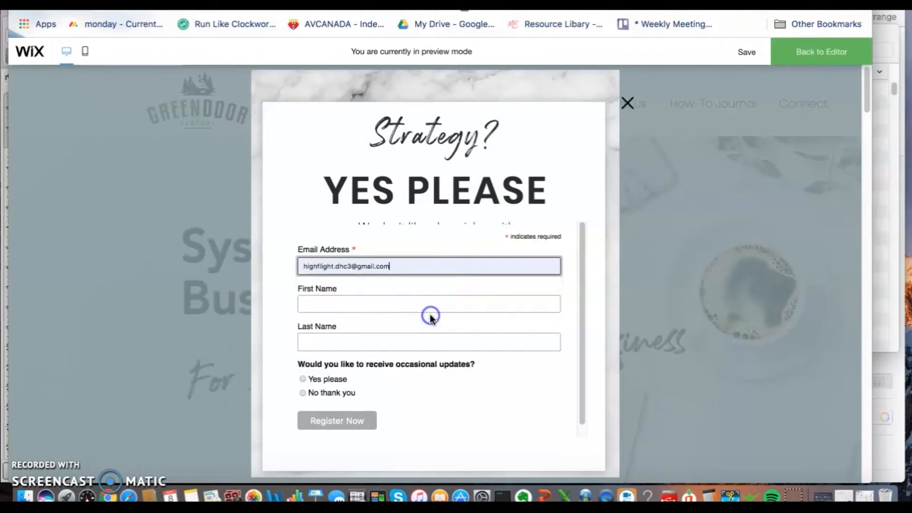
{"action": "left_click", "coordinate": [398, 303]}
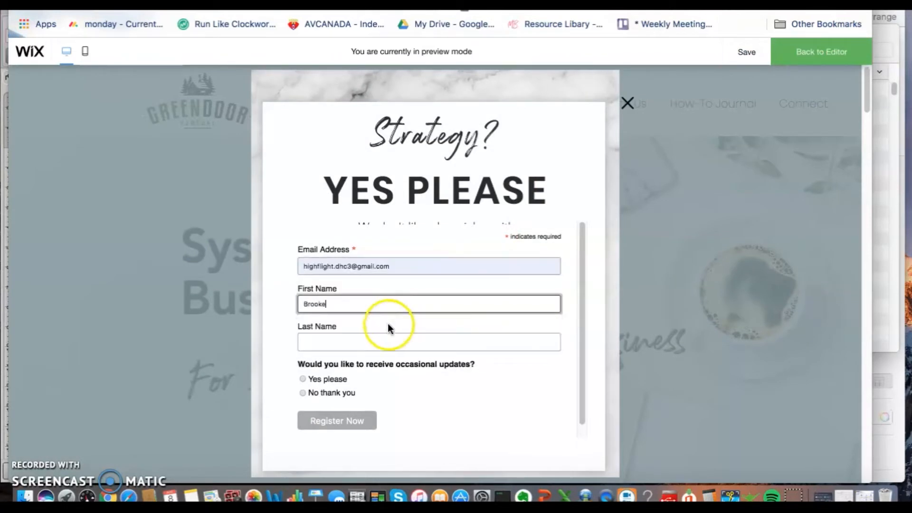
{"action": "left_click", "coordinate": [354, 341]}
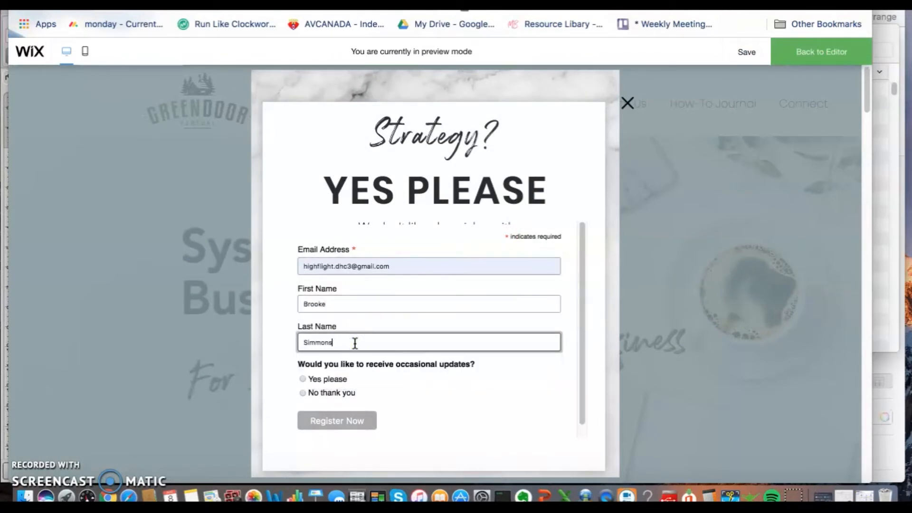
Step: Answer the occasional updates question with Yes please and submit the registration form
{"action": "left_click", "coordinate": [303, 378]}
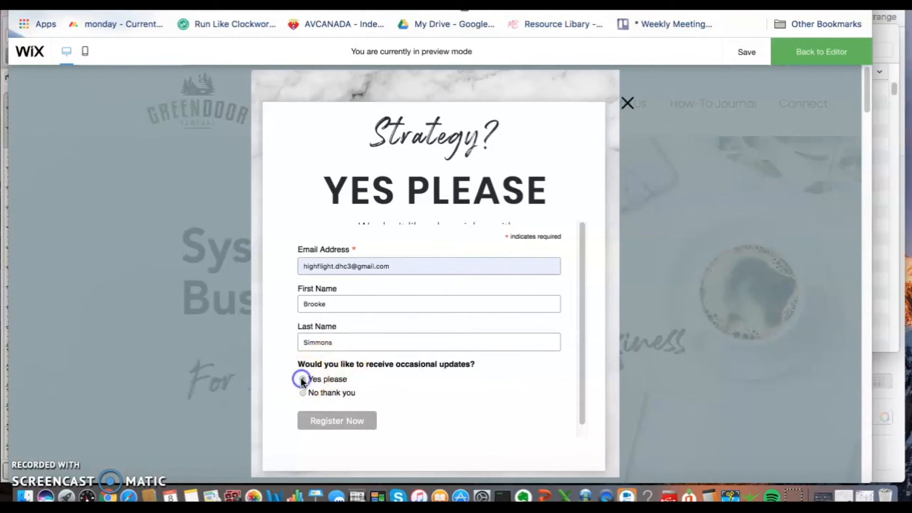
{"action": "left_click", "coordinate": [346, 421]}
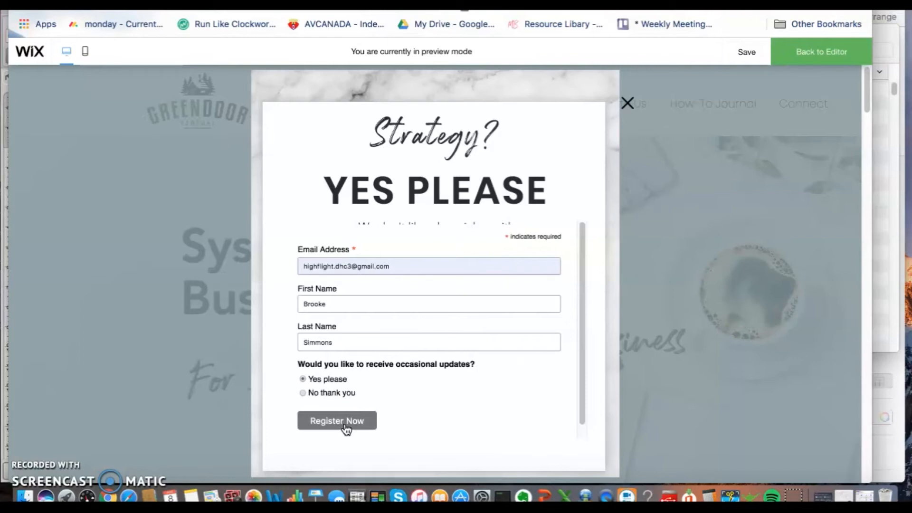
{"action": "left_click", "coordinate": [346, 427]}
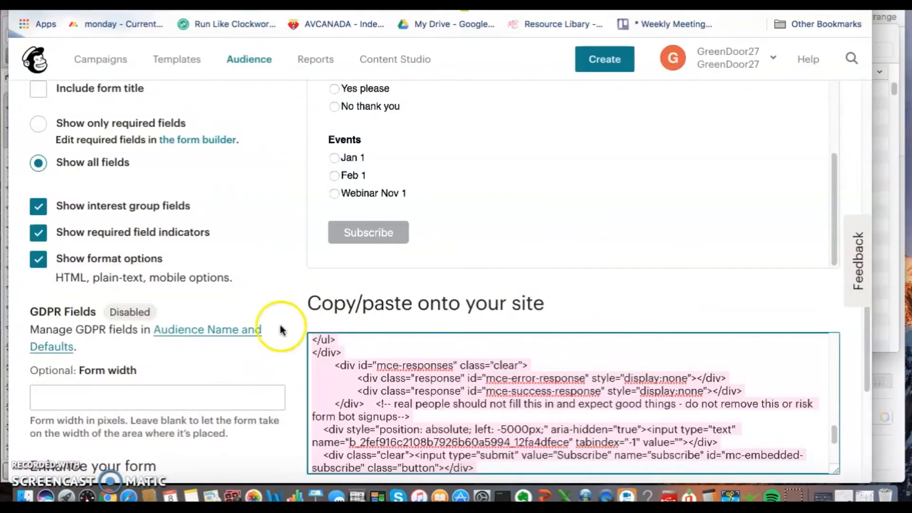
Step: Switch to Mailchimp, open the Email Course Lead Magnet audience's contact list and check the Events value recorded for the new registration
{"action": "scroll", "coordinate": [275, 330], "scroll_direction": "up", "scroll_amount": 15}
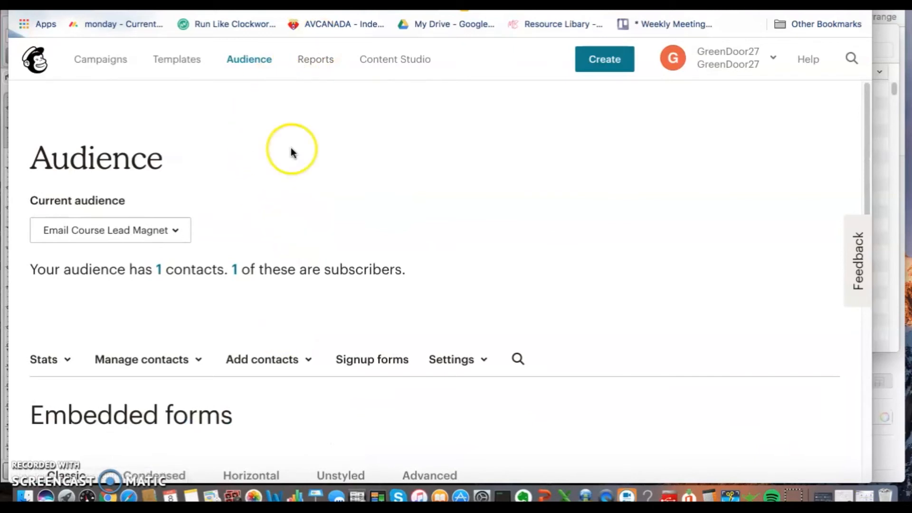
{"action": "left_click", "coordinate": [257, 67]}
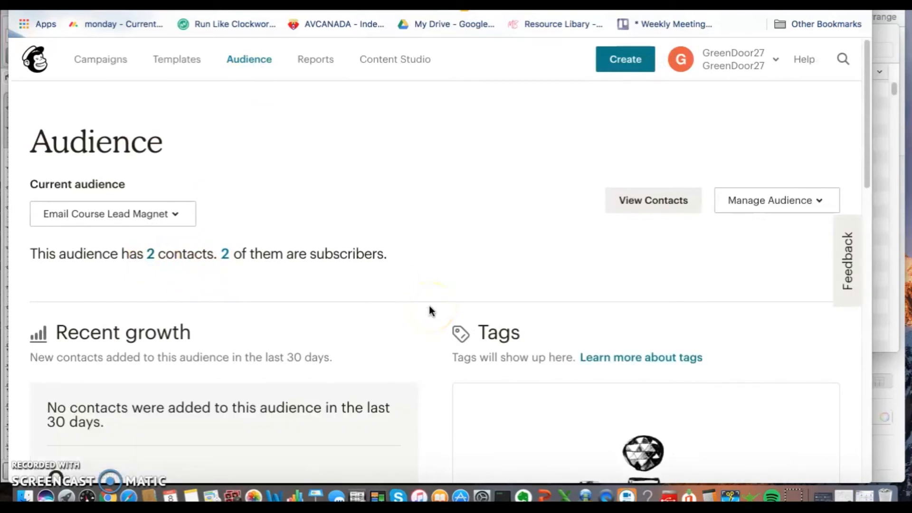
{"action": "scroll", "coordinate": [431, 311], "scroll_direction": "down", "scroll_amount": 3}
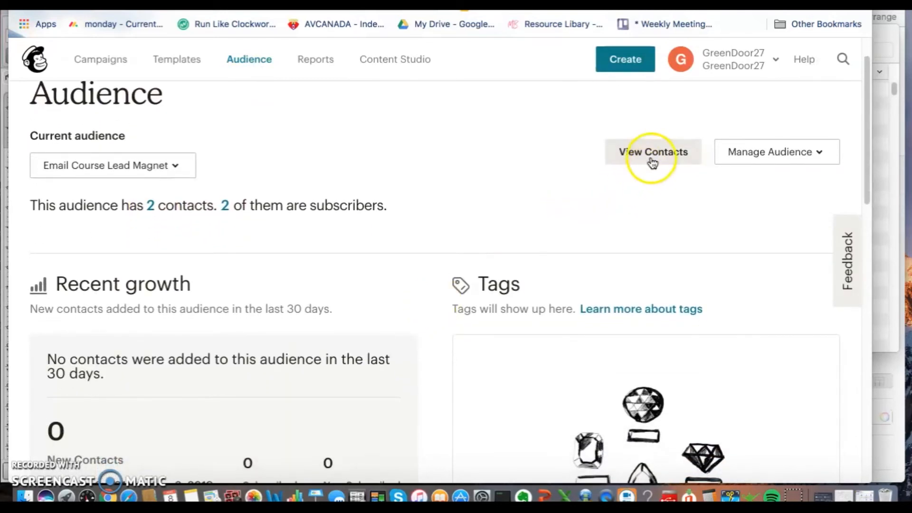
{"action": "left_click", "coordinate": [653, 163]}
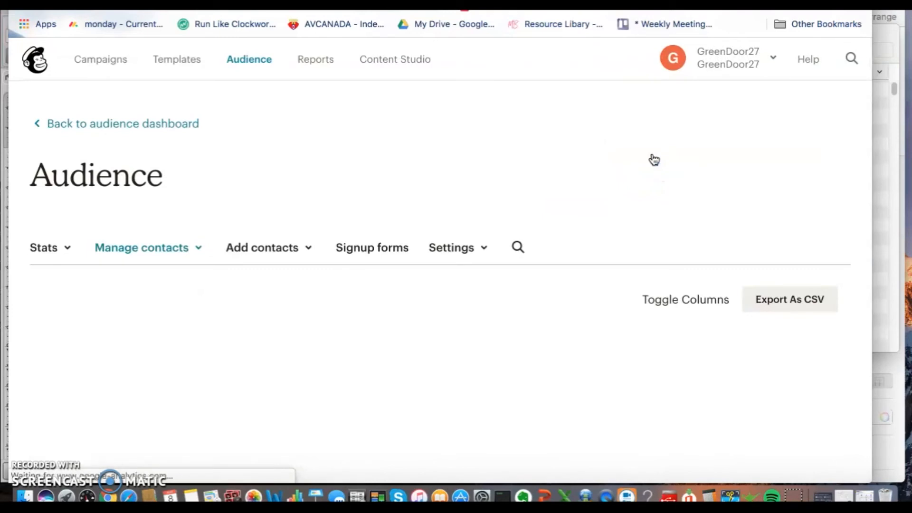
{"action": "left_click", "coordinate": [577, 322]}
{"action": "scroll", "coordinate": [578, 323], "scroll_direction": "down", "scroll_amount": 4}
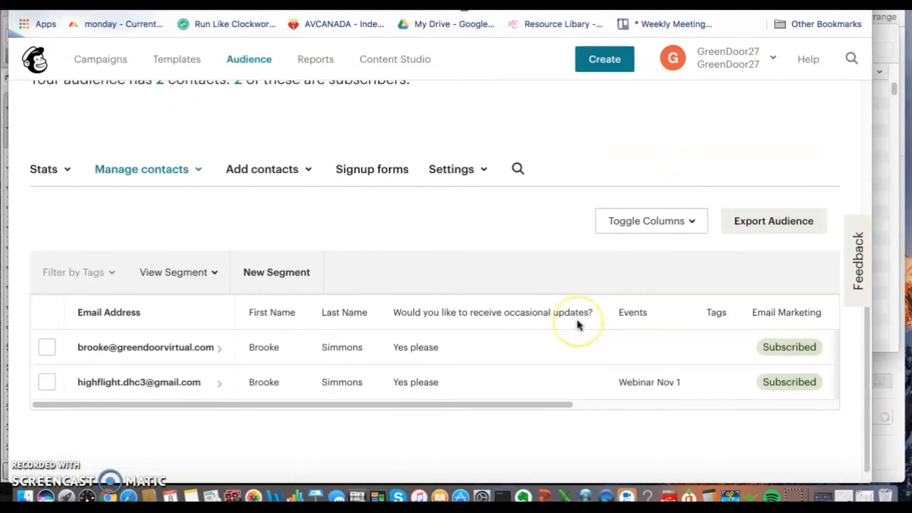
{"action": "scroll", "coordinate": [578, 321], "scroll_direction": "down", "scroll_amount": 1}
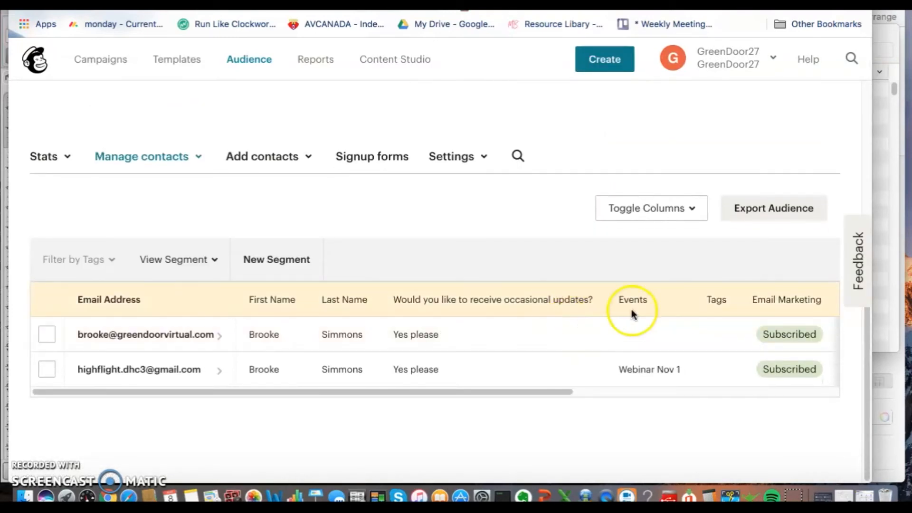